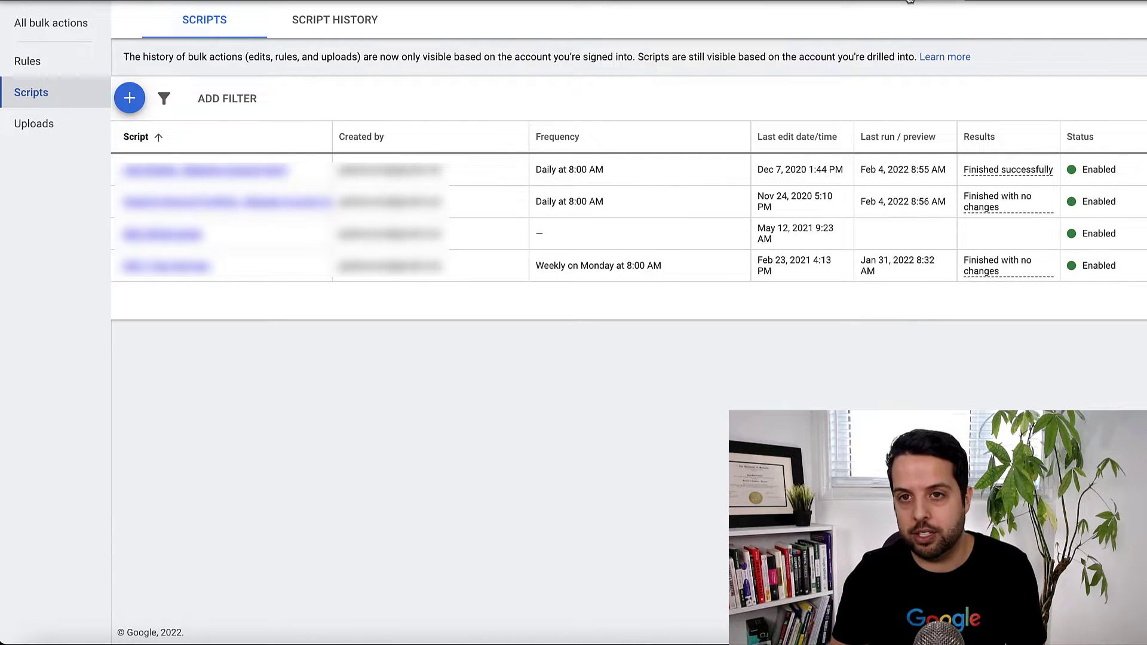
Glance at the account tools overview, then start a new blank Google Ads script.
{"action": "left_click", "coordinate": [938, 2]}
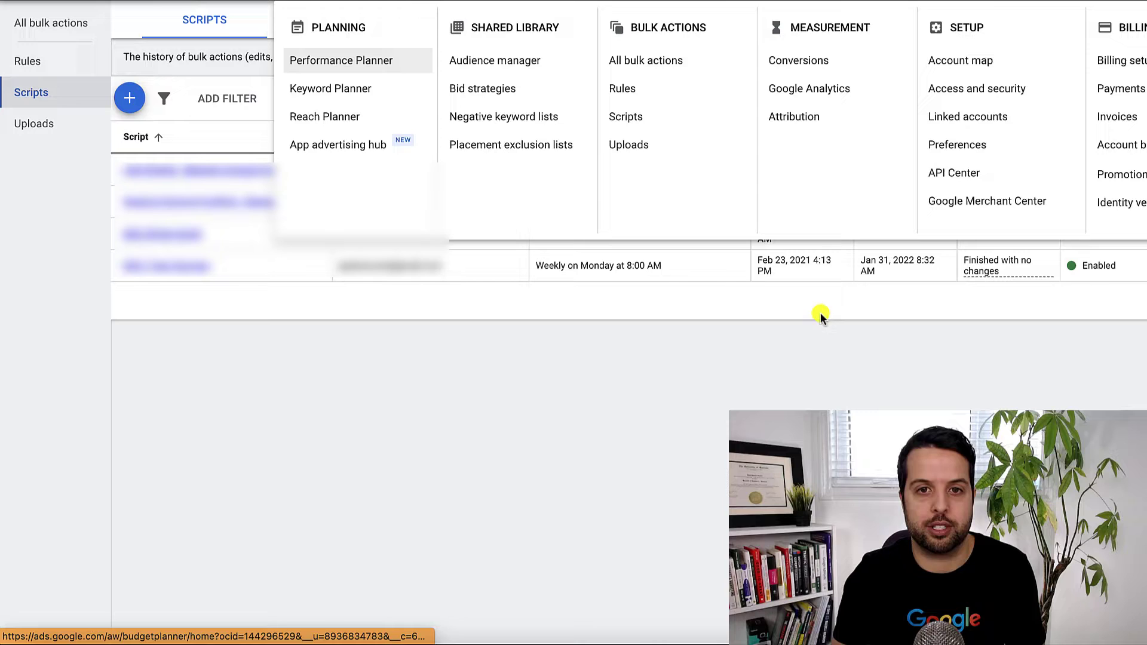
{"action": "left_click", "coordinate": [792, 368]}
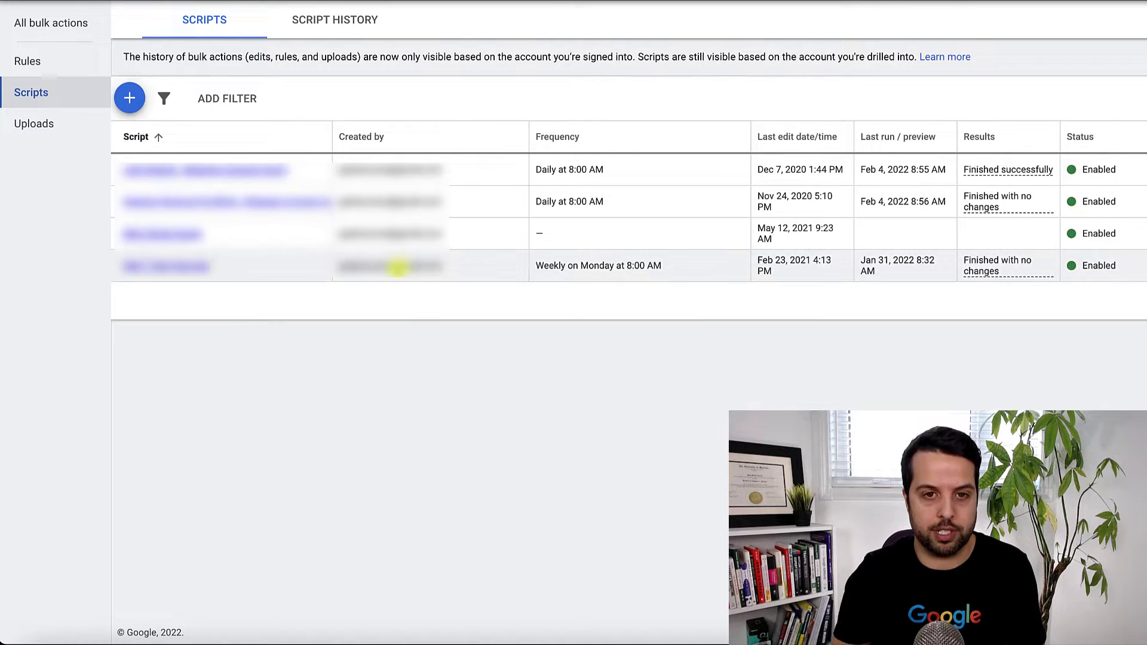
{"action": "left_click", "coordinate": [132, 99]}
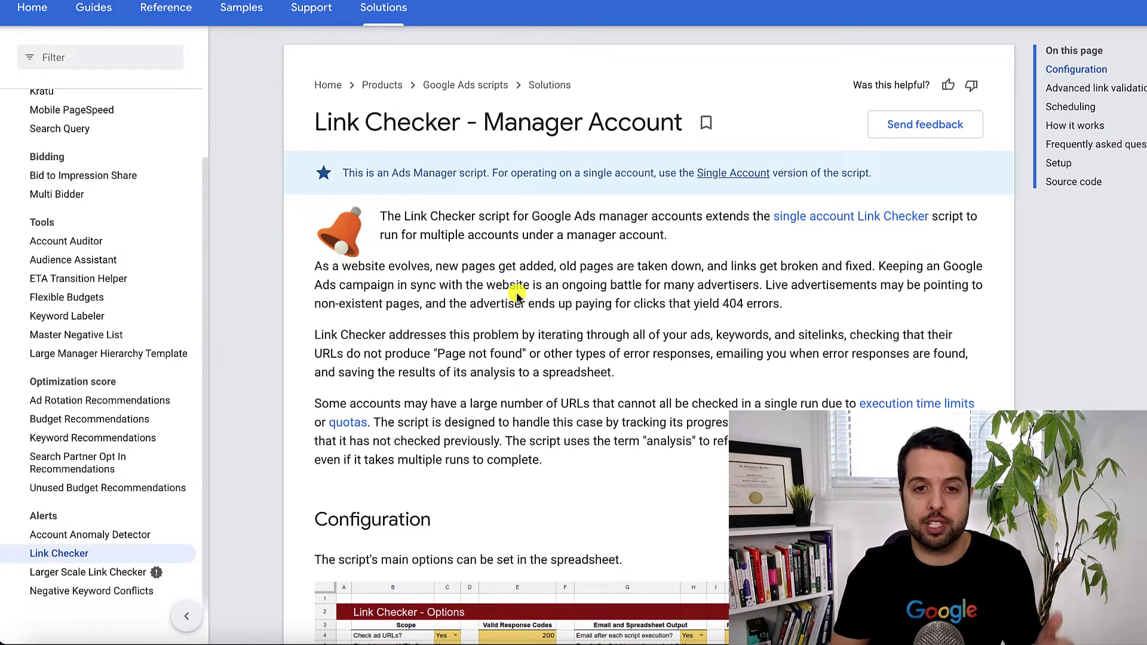
Copy the Link Checker - Manager Account code from the Source code section.
{"action": "scroll", "coordinate": [517, 293], "scroll_direction": "down", "scroll_amount": 15}
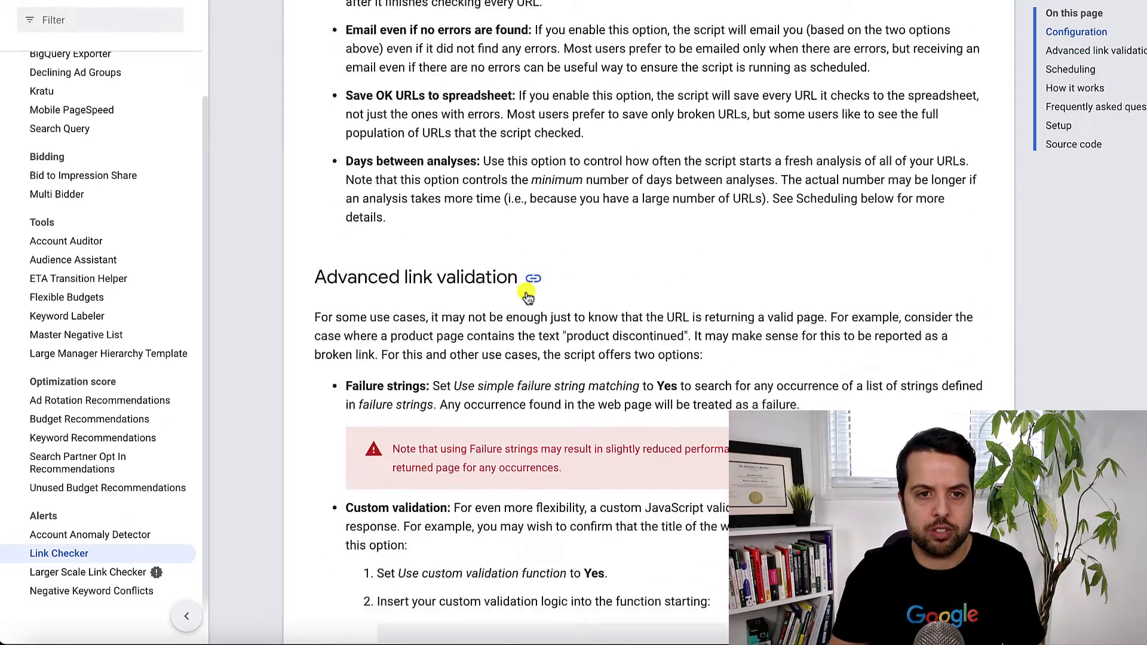
{"action": "scroll", "coordinate": [527, 295], "scroll_direction": "down", "scroll_amount": 12}
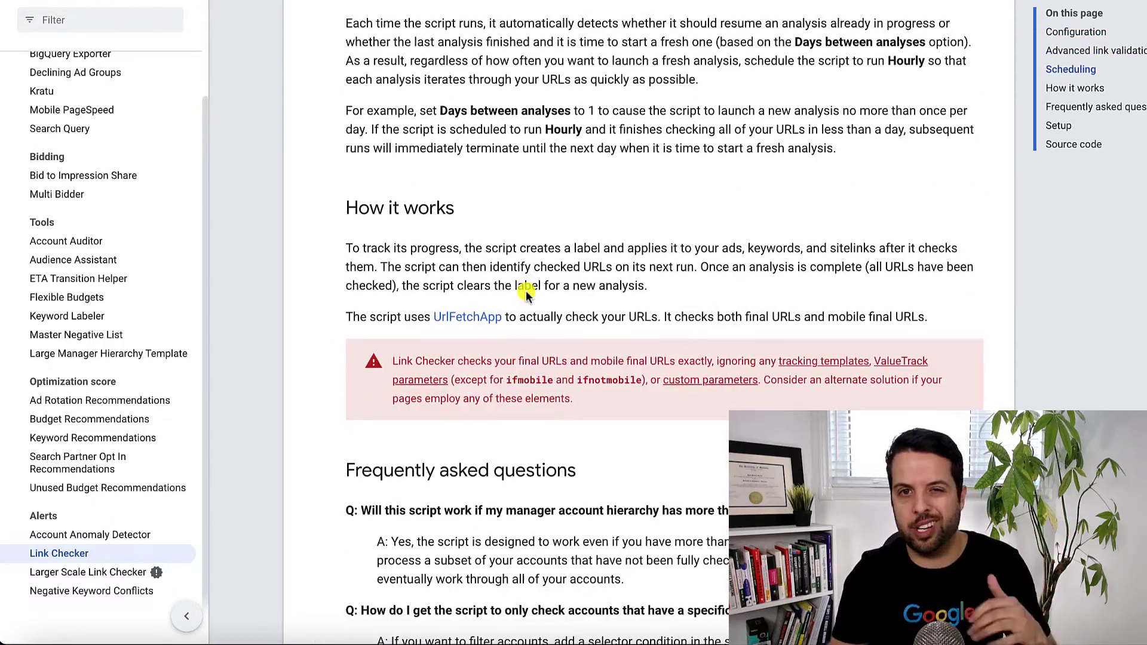
{"action": "scroll", "coordinate": [525, 294], "scroll_direction": "down", "scroll_amount": 15}
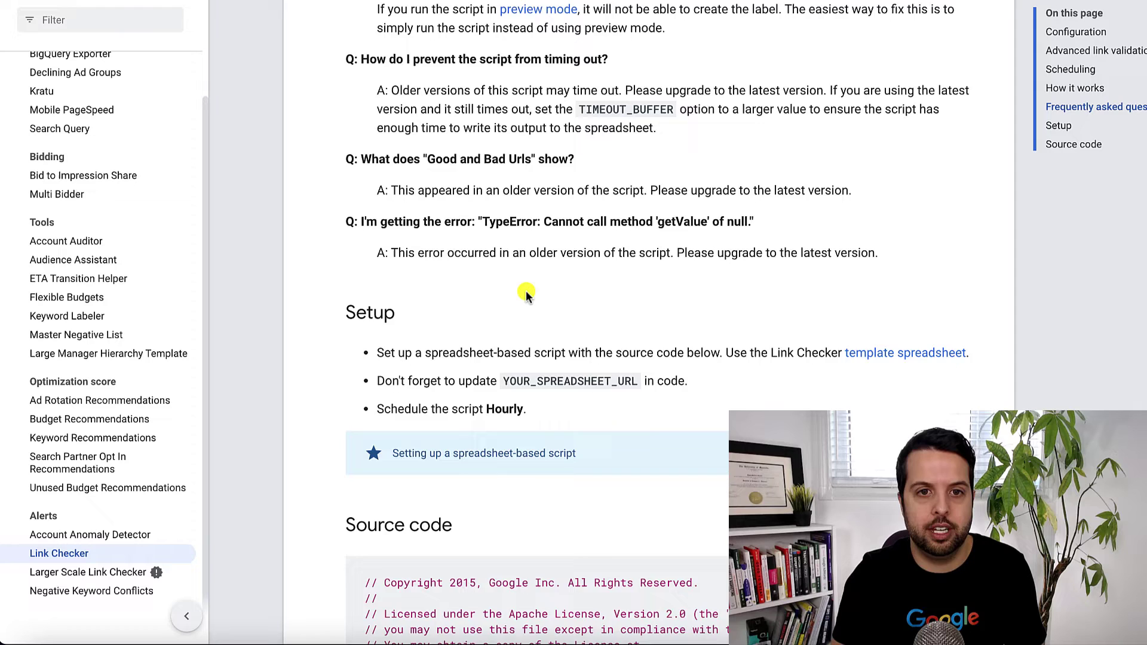
{"action": "scroll", "coordinate": [526, 294], "scroll_direction": "down", "scroll_amount": 6}
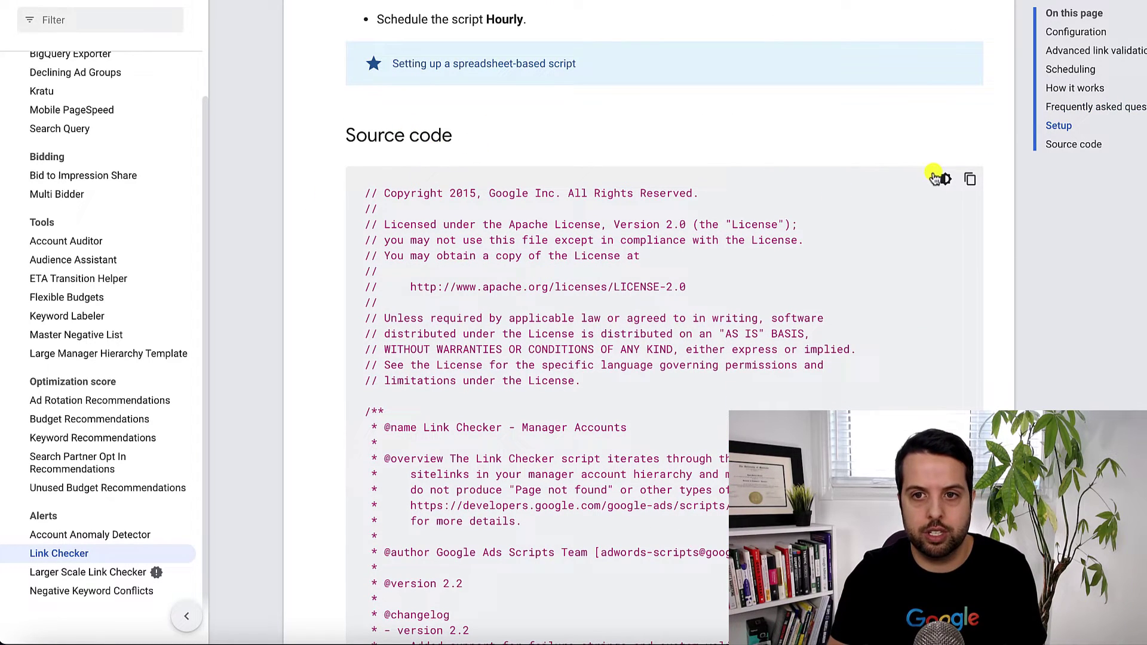
{"action": "left_click", "coordinate": [969, 179]}
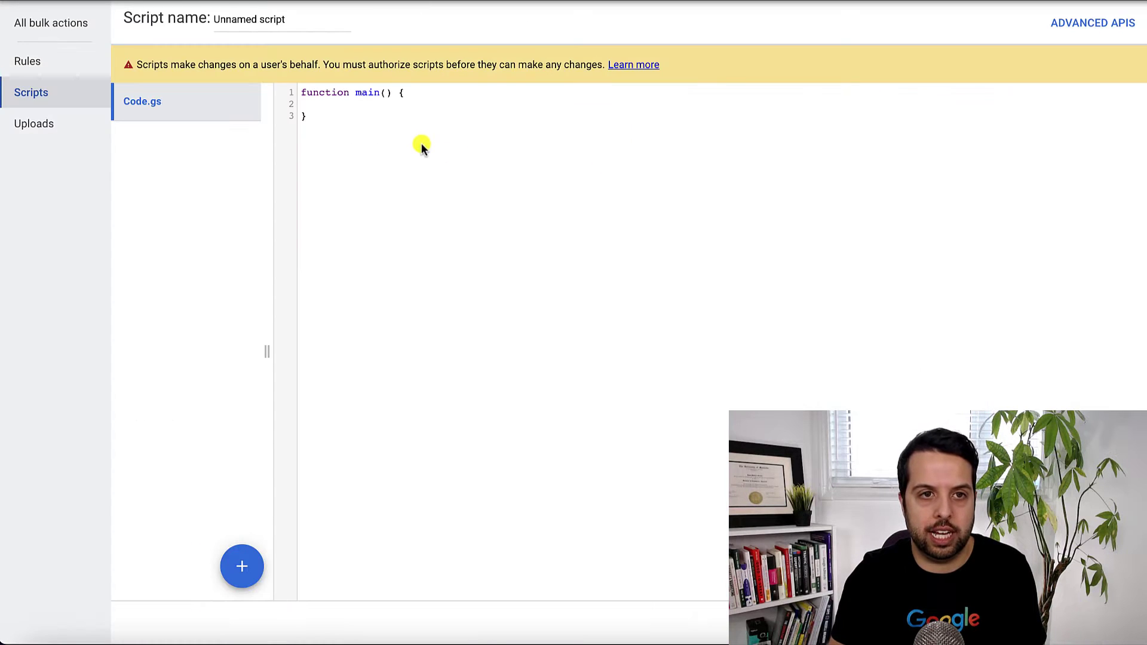
Replace the placeholder code with the pasted Link Checker script.
{"action": "left_click", "coordinate": [413, 135]}
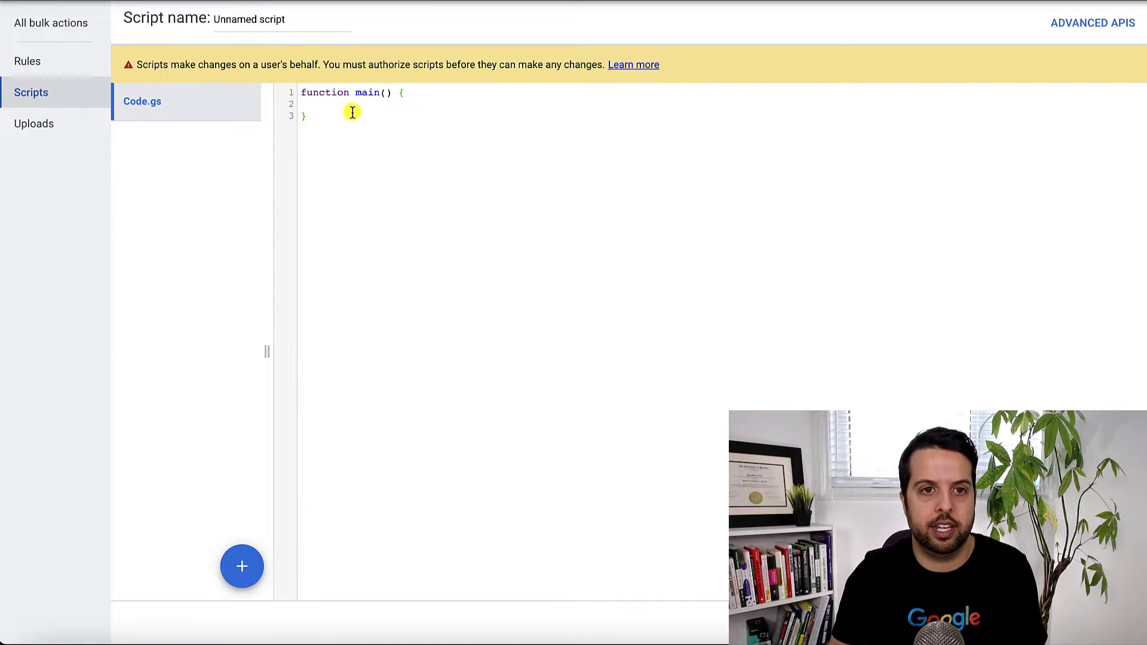
{"action": "left_click_drag", "start_coordinate": [352, 112], "coordinate": [251, 72]}
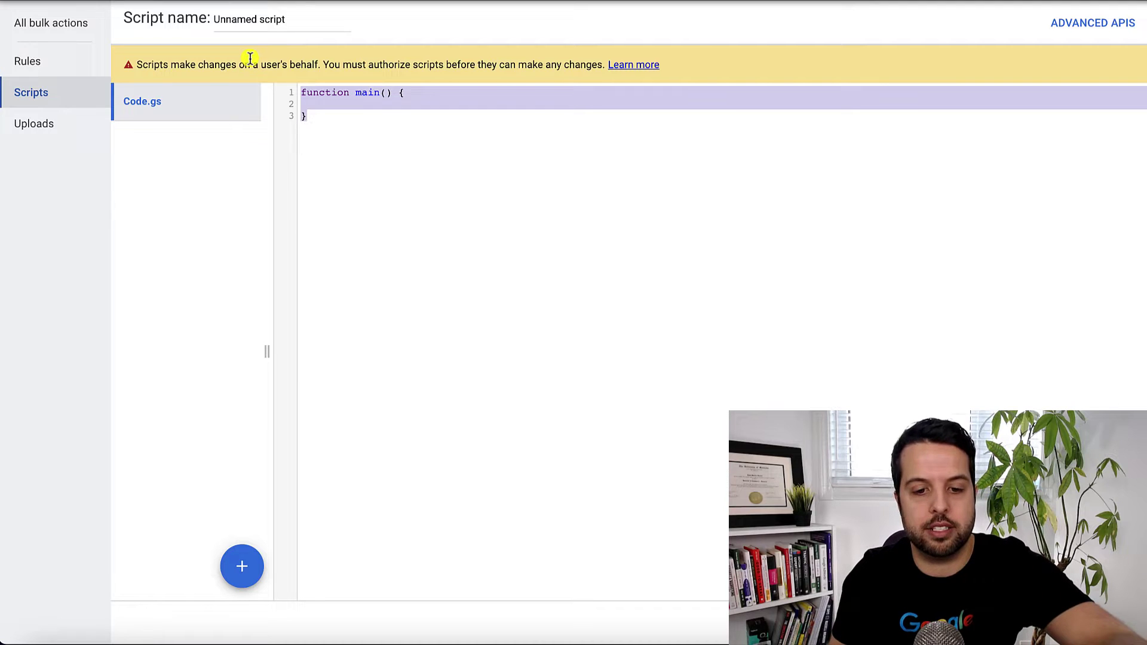
{"action": "key", "text": "ctrl+v"}
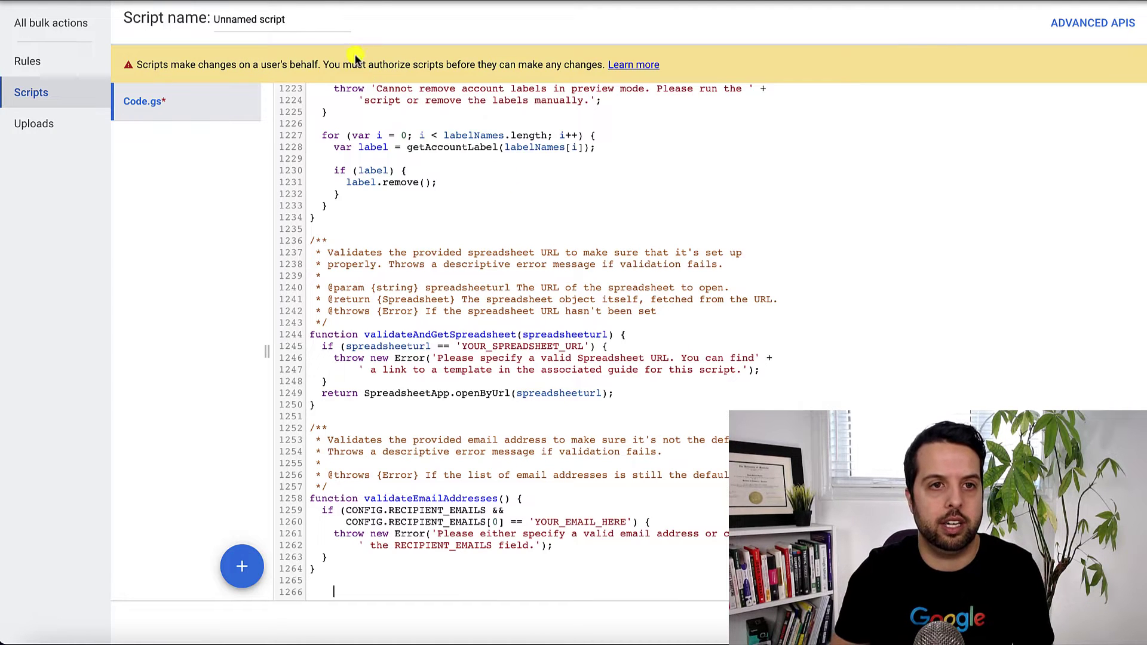
Name the script 'Demo Link Checker' and authorize it with your account.
{"action": "left_click", "coordinate": [302, 21]}
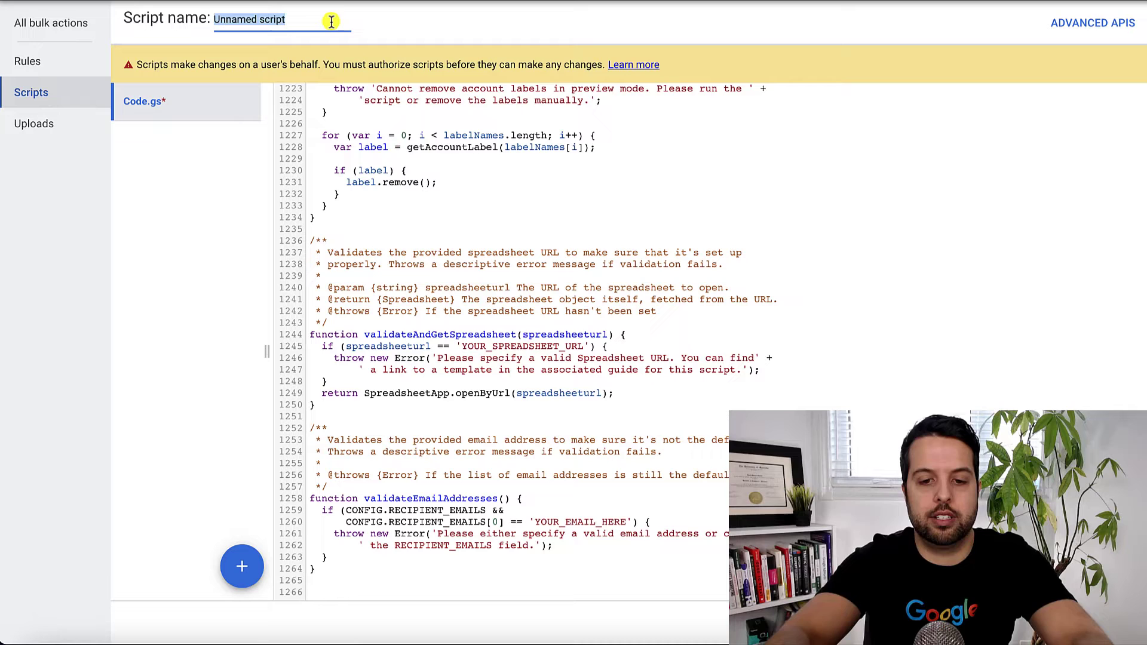
{"action": "type", "text": "Demo Li"}
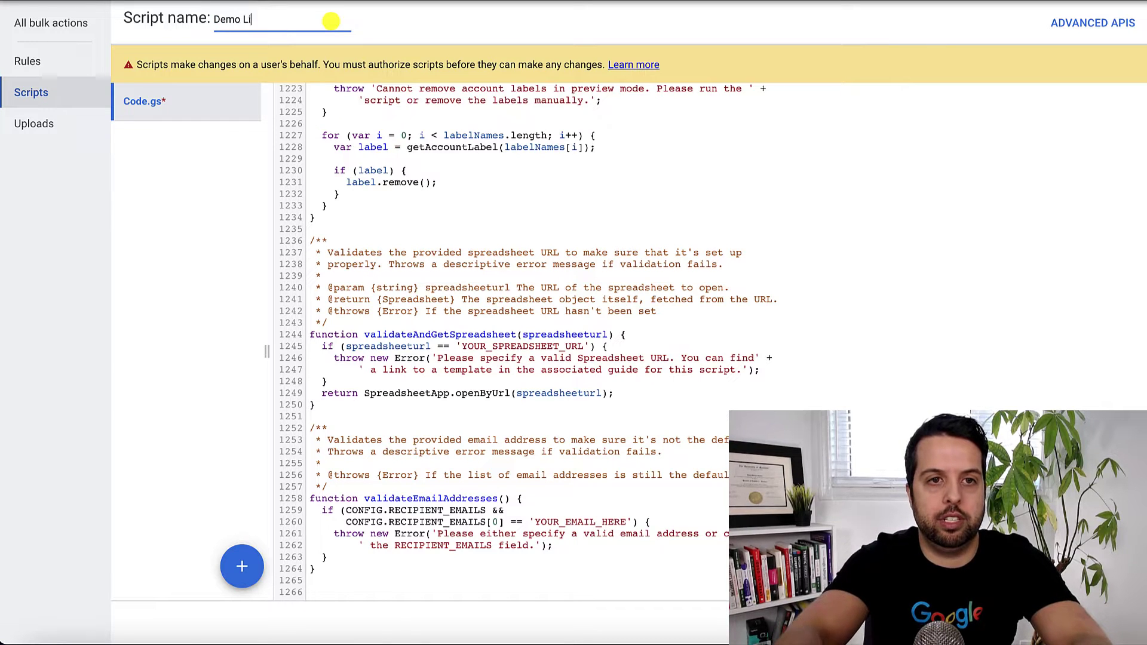
{"action": "type", "text": "nk Checker"}
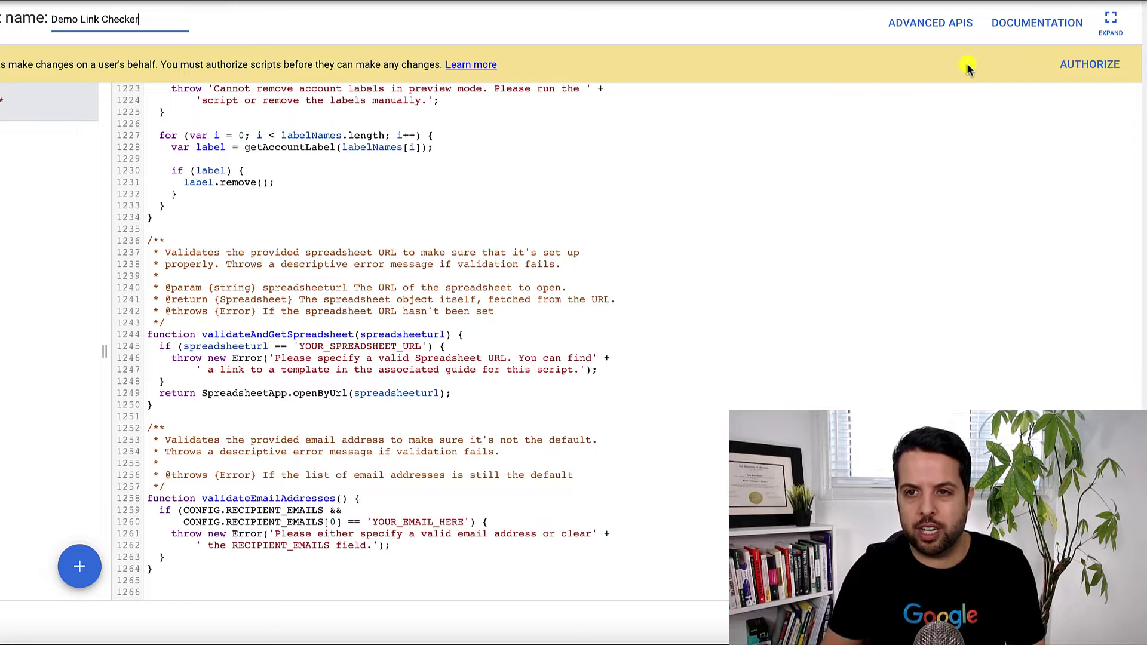
{"action": "left_click", "coordinate": [1104, 65]}
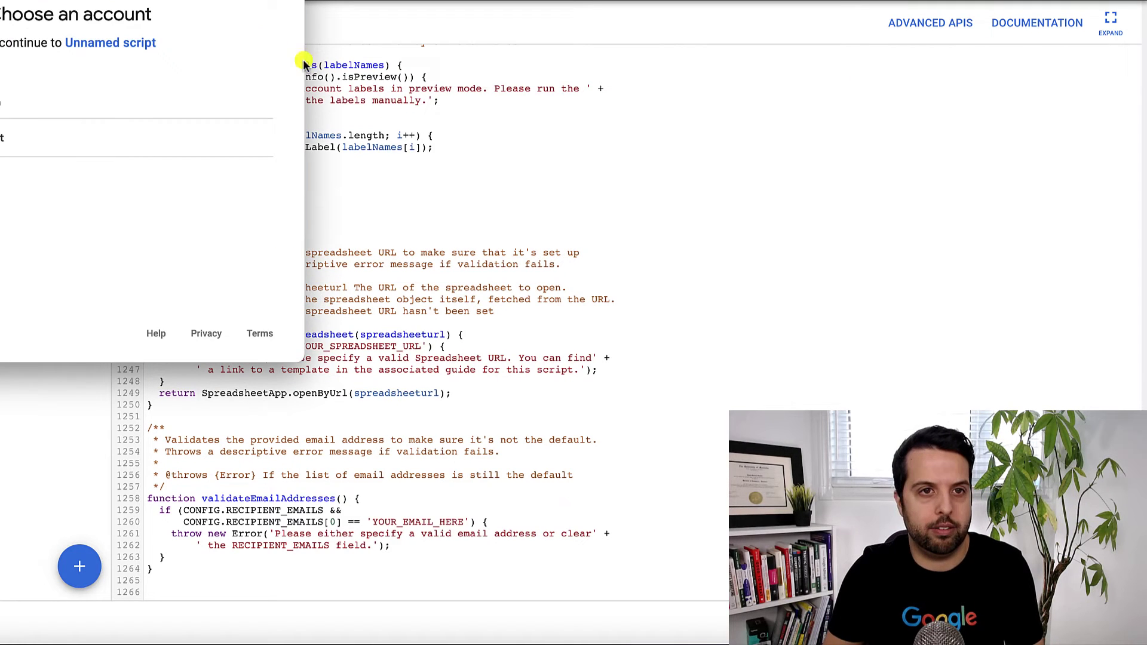
{"action": "left_click", "coordinate": [68, 102]}
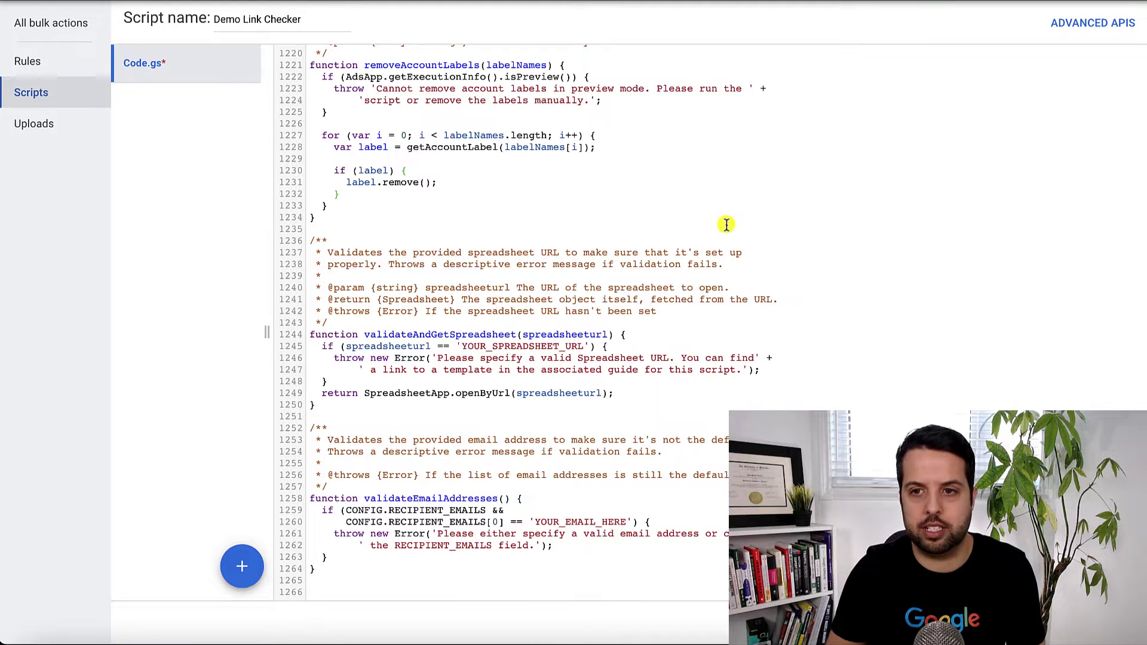
Select and copy the template spreadsheet URL on line 55 of the CONFIG section.
{"action": "scroll", "coordinate": [950, 217], "scroll_direction": "up", "scroll_amount": 9}
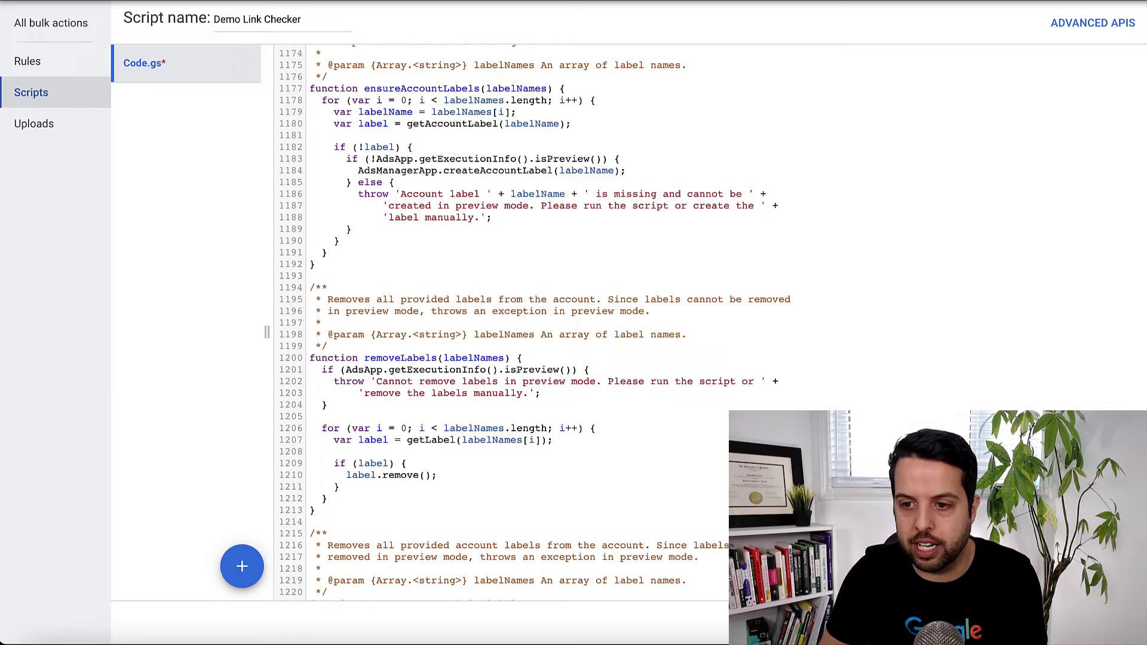
{"action": "scroll", "coordinate": [874, 205], "scroll_direction": "up", "scroll_amount": 20}
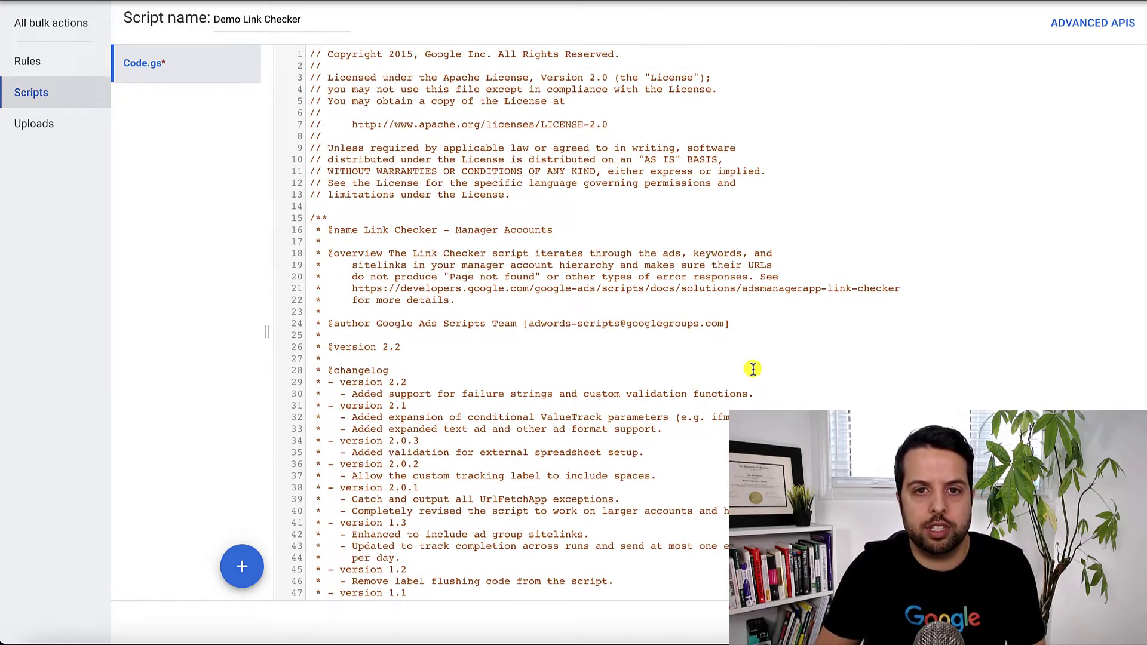
{"action": "scroll", "coordinate": [752, 366], "scroll_direction": "down", "scroll_amount": 7}
{"action": "scroll", "coordinate": [753, 366], "scroll_direction": "down", "scroll_amount": 1}
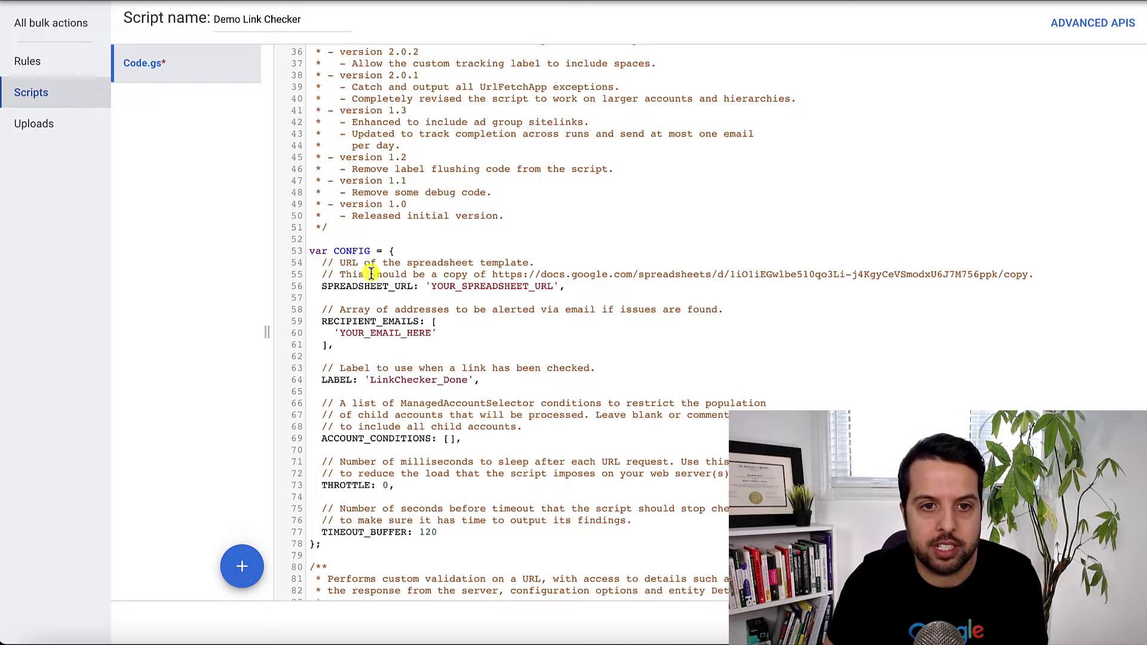
{"action": "double_click", "coordinate": [1003, 270]}
{"action": "left_click", "coordinate": [1018, 270]}
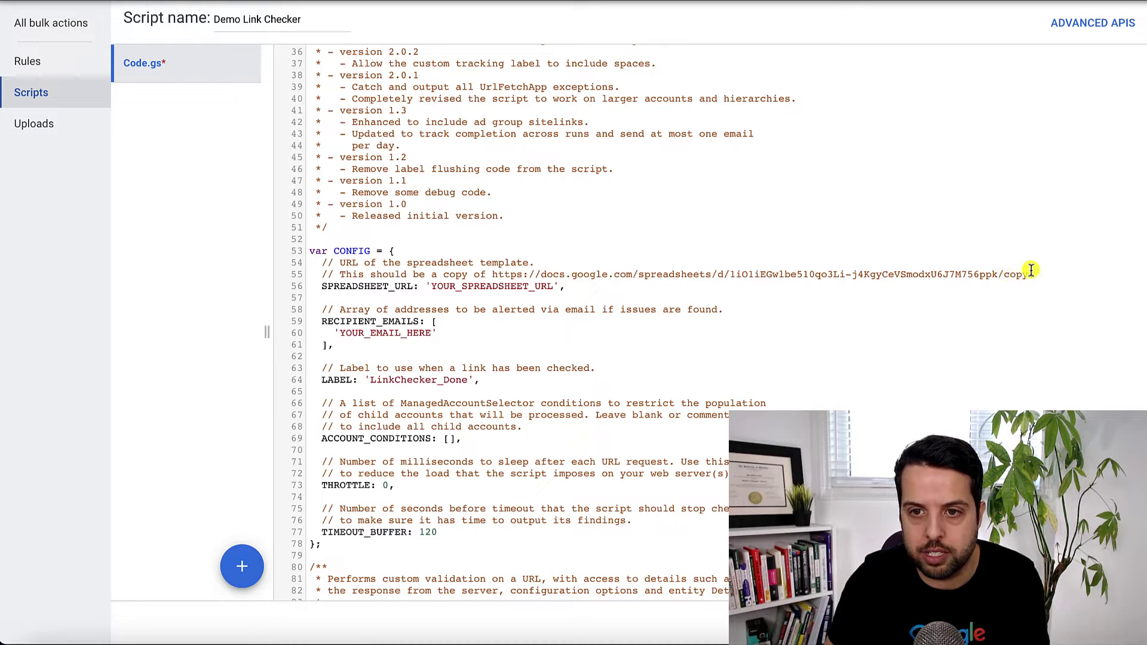
{"action": "left_click_drag", "start_coordinate": [1032, 270], "coordinate": [493, 275]}
{"action": "right_click", "coordinate": [503, 273]}
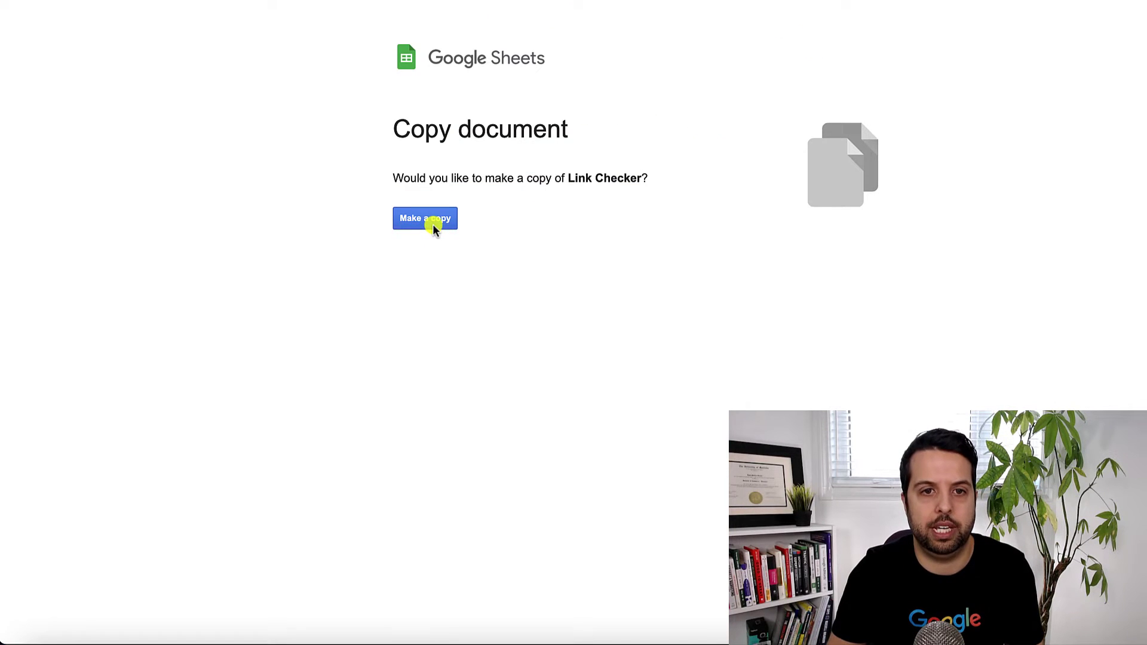
Make your own copy of the Link Checker - Options spreadsheet and copy its URL.
{"action": "left_click", "coordinate": [433, 226]}
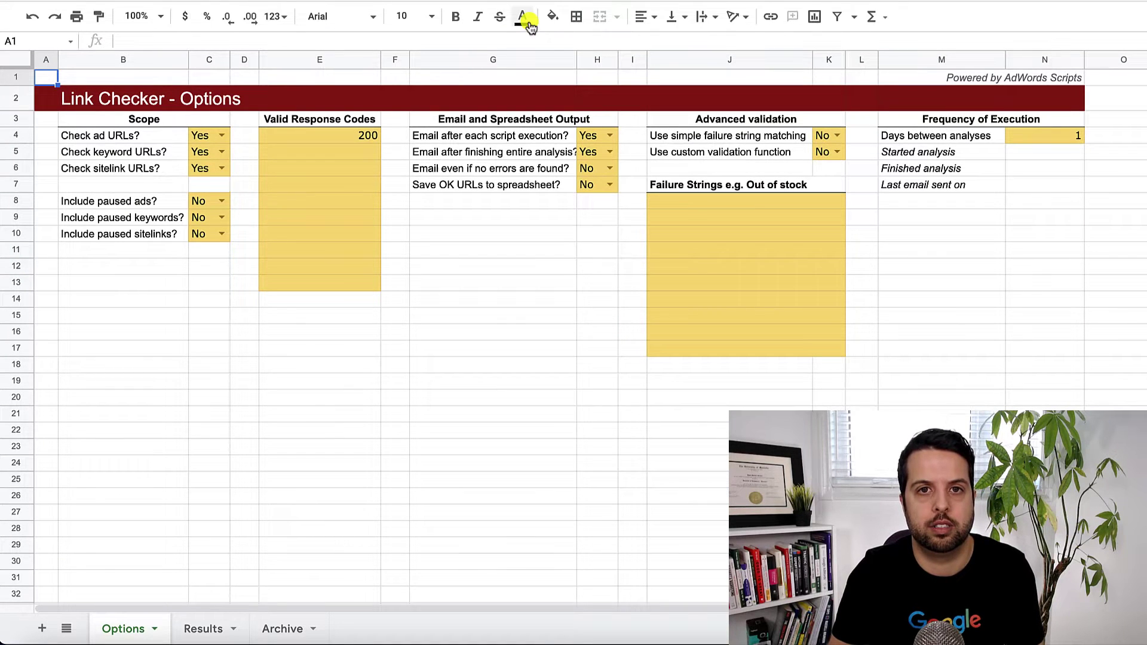
{"action": "left_click", "coordinate": [906, 300]}
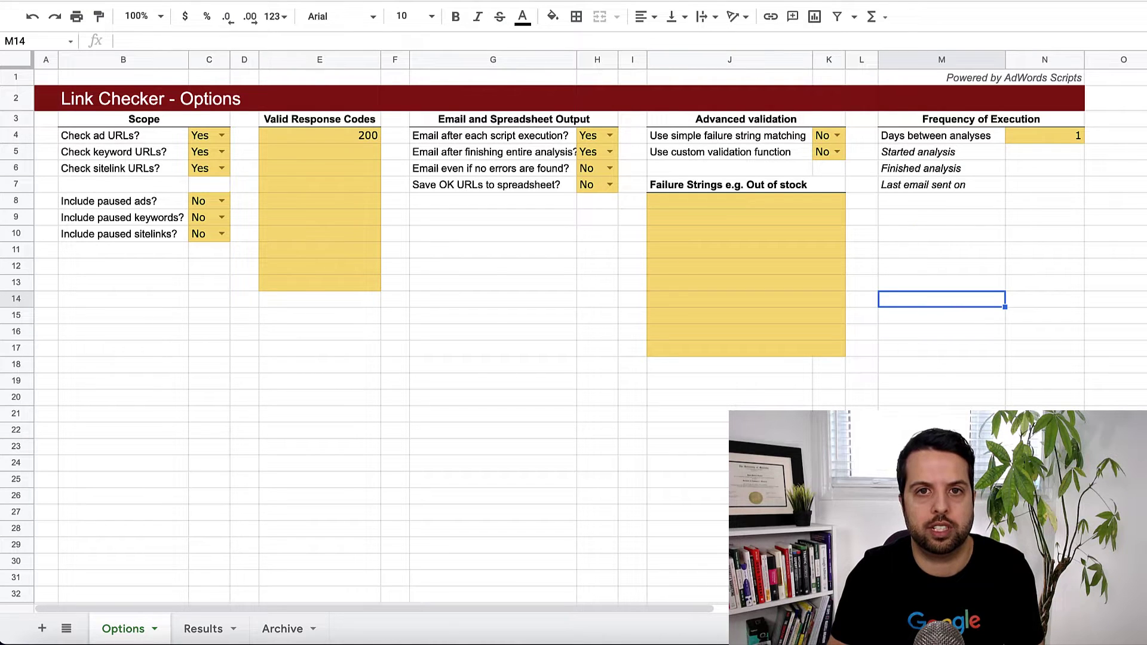
{"action": "key", "text": "ctrl+r"}
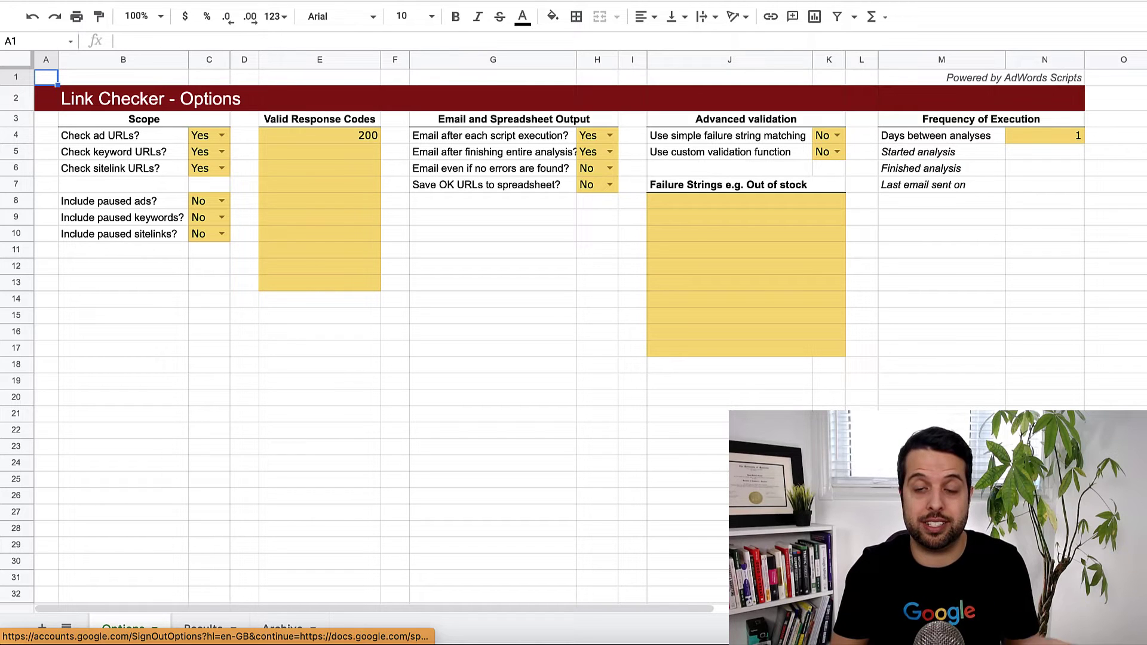
{"action": "left_click", "coordinate": [963, 270]}
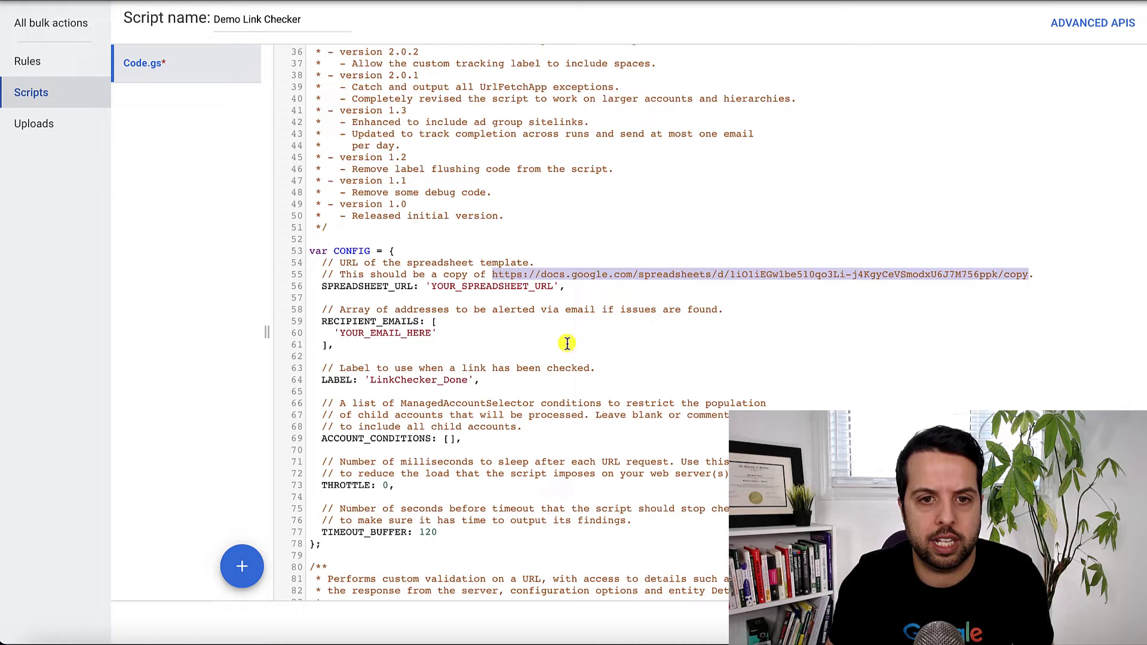
Paste the copied sheet URL over YOUR_SPREADSHEET_URL on line 56.
{"action": "left_click", "coordinate": [568, 340]}
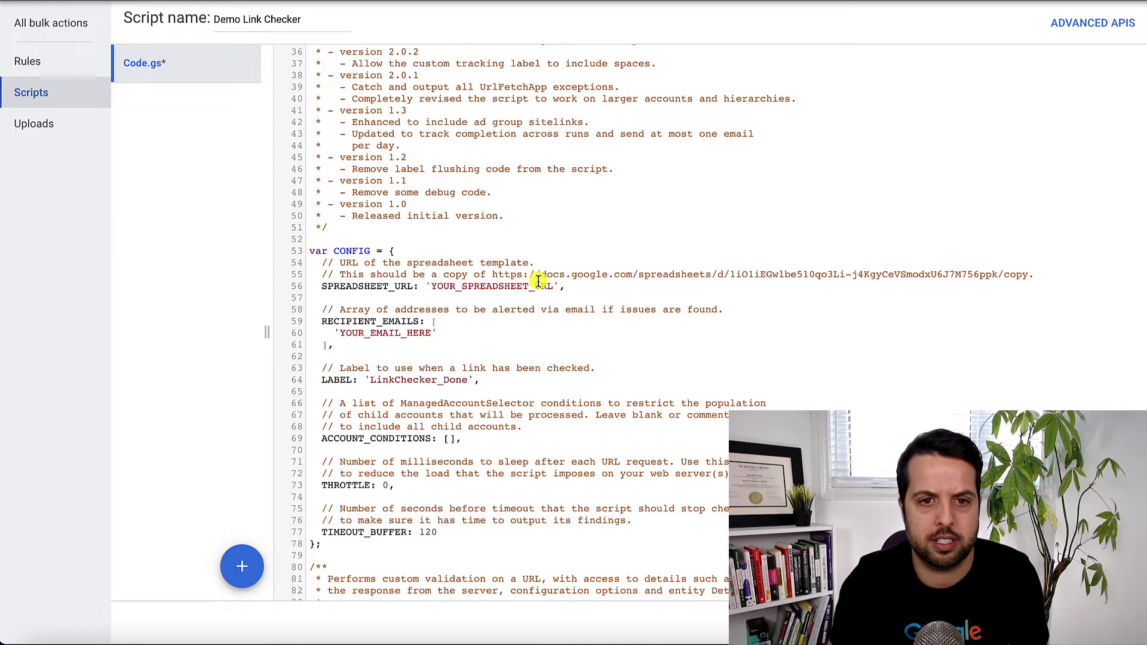
{"action": "left_click_drag", "start_coordinate": [552, 286], "coordinate": [430, 287]}
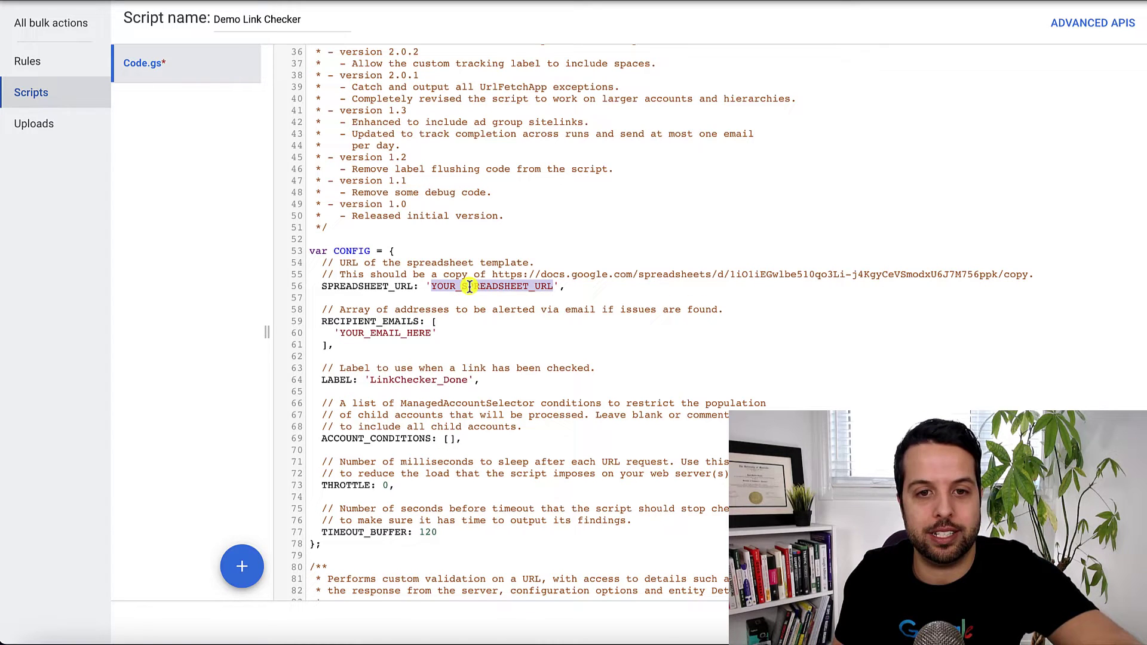
{"action": "key", "text": "ctrl+v"}
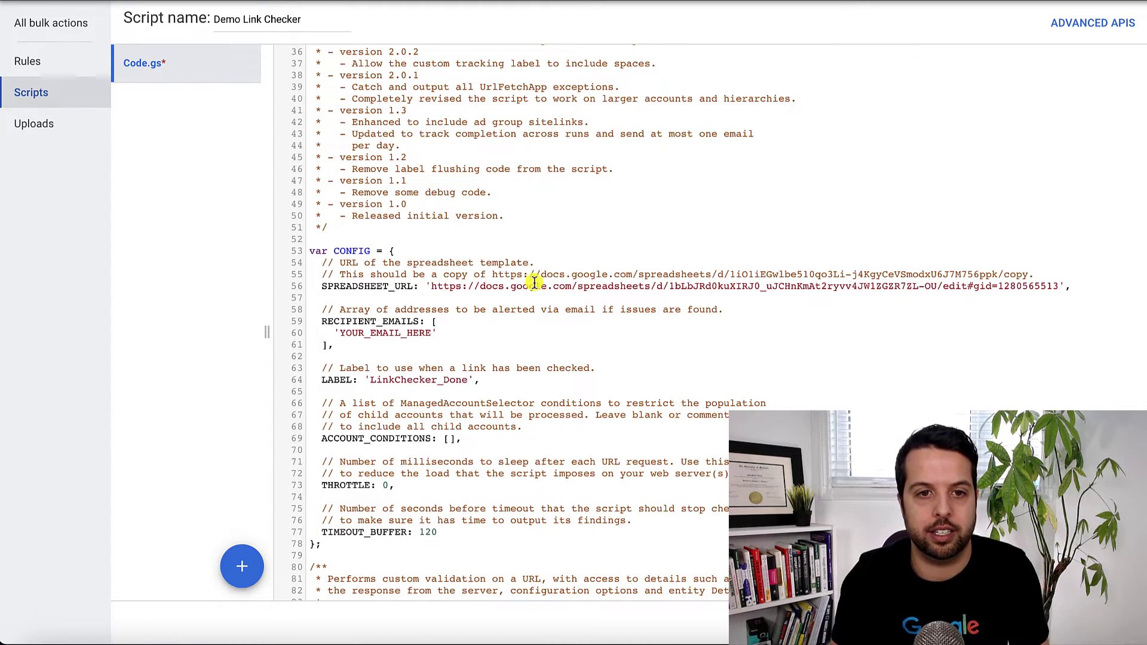
Replace YOUR_EMAIL_HERE with your own recipient e-mail address.
{"action": "left_click_drag", "start_coordinate": [433, 332], "coordinate": [343, 338]}
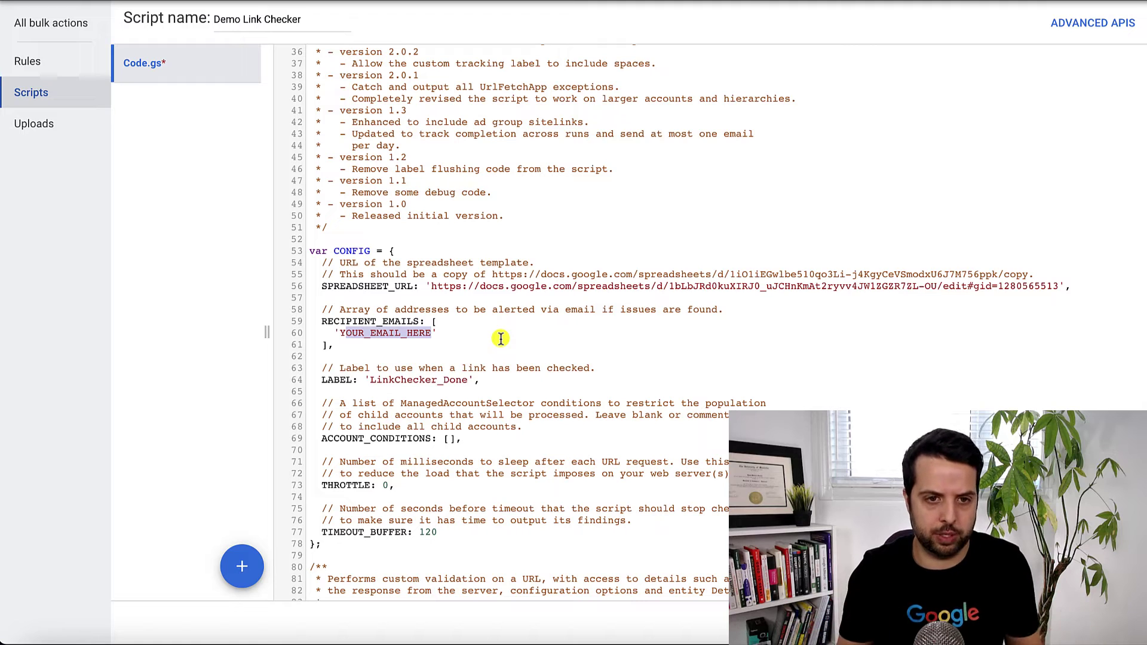
{"action": "key", "text": "BackSpace"}
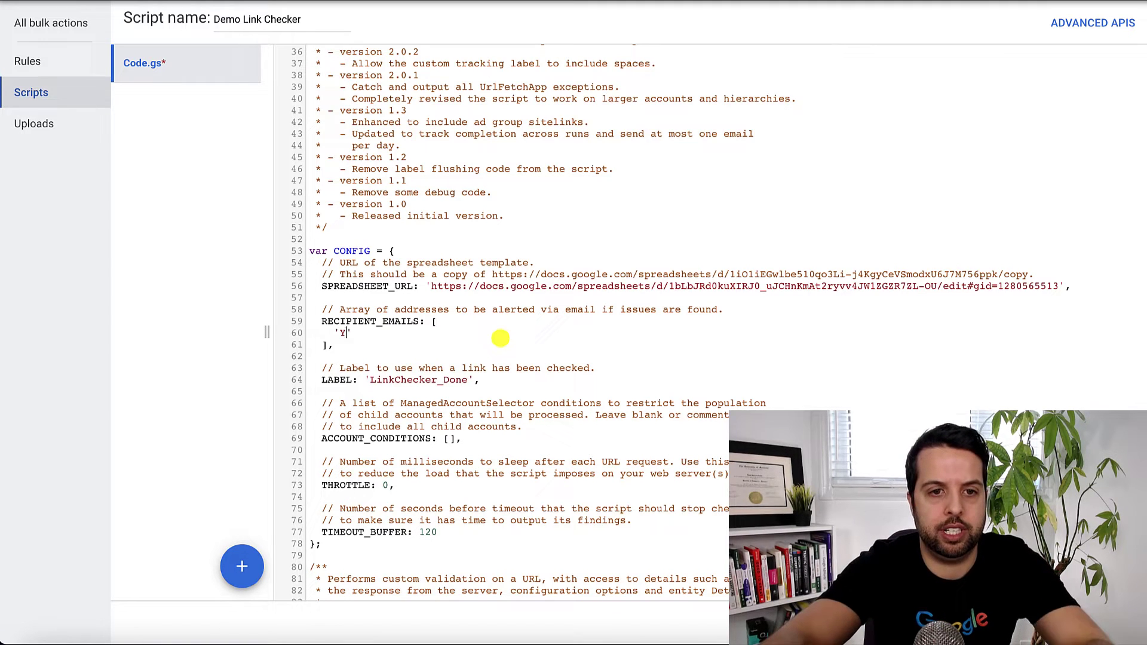
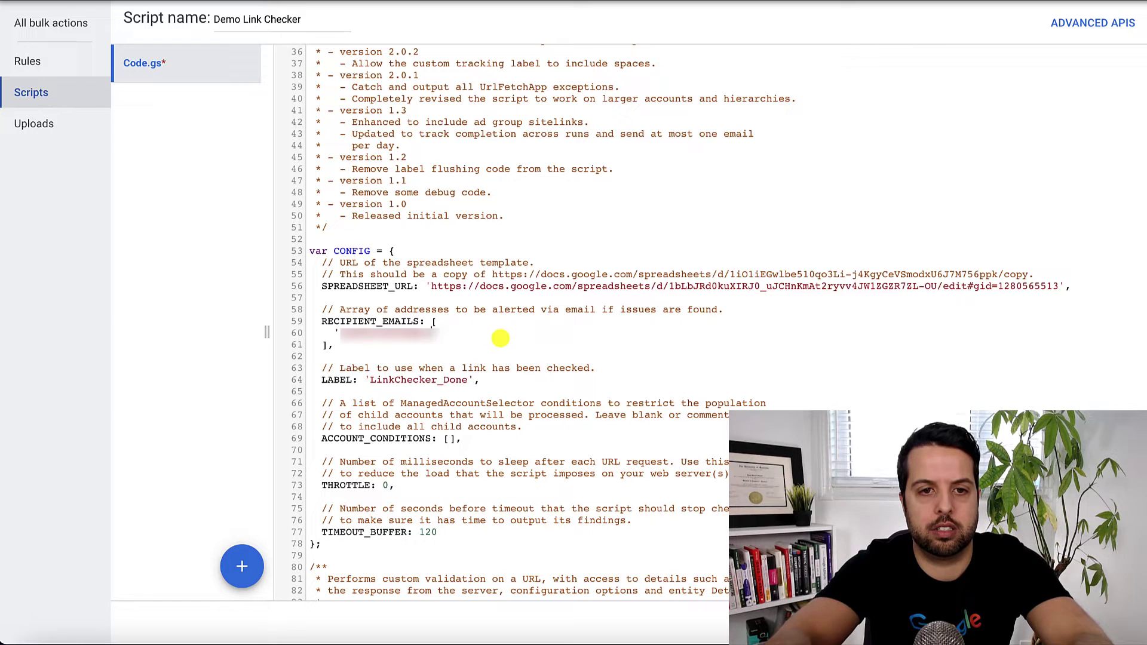
{"action": "left_click", "coordinate": [478, 320]}
{"action": "left_click", "coordinate": [449, 439]}
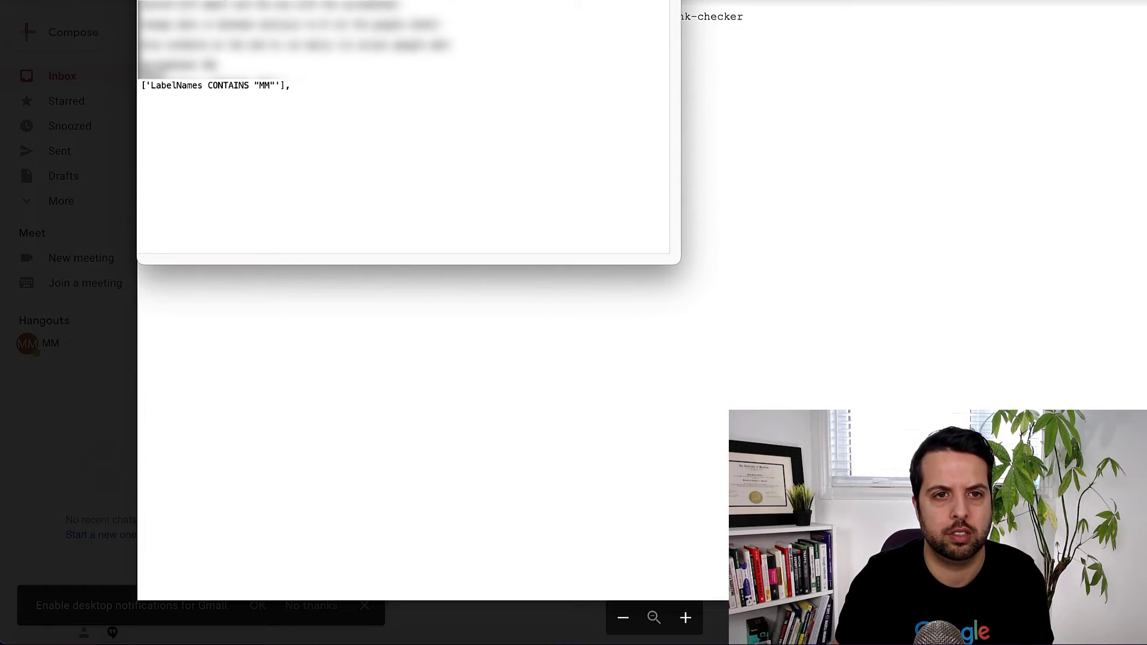
Set ACCOUNT_CONDITIONS to ['LabelNames CONTAINS "MM"'] using the condition from the note.
{"action": "left_click_drag", "start_coordinate": [297, 87], "coordinate": [149, 87]}
{"action": "left_click", "coordinate": [143, 87]}
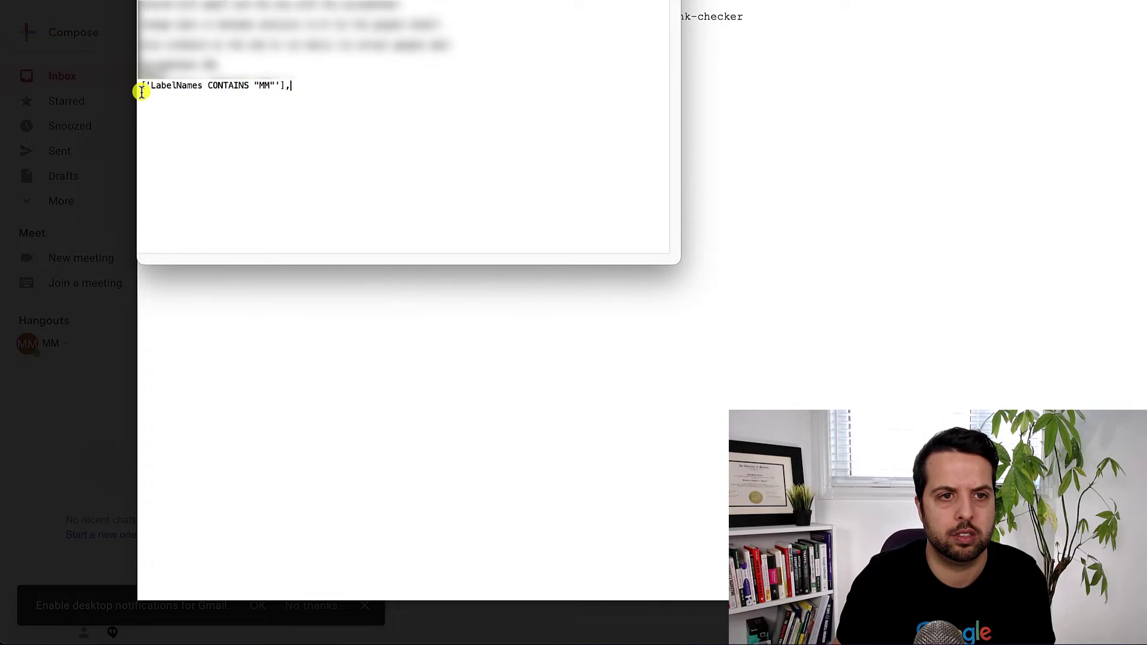
{"action": "key", "text": "shift+End"}
{"action": "right_click", "coordinate": [143, 88]}
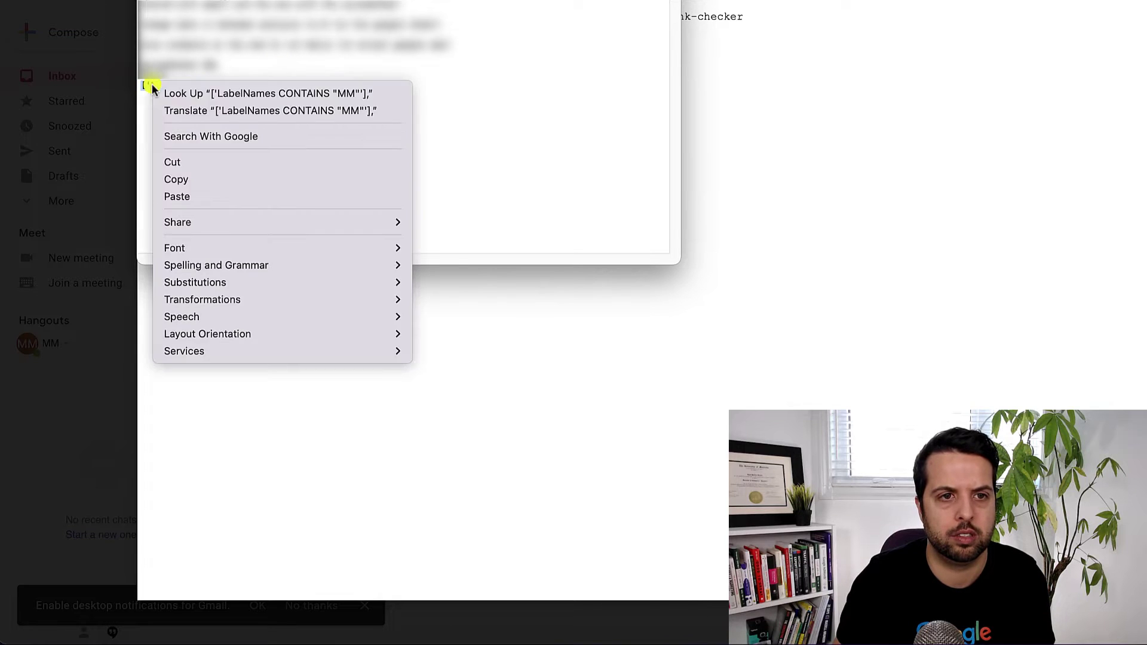
{"action": "left_click", "coordinate": [184, 180]}
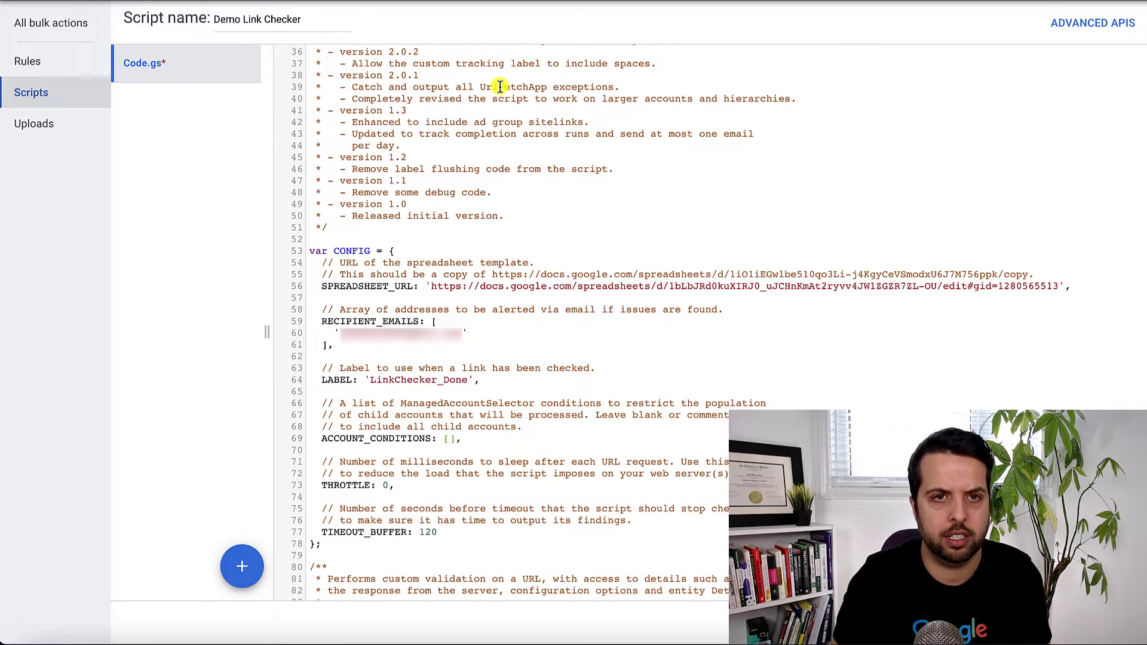
{"action": "left_click_drag", "start_coordinate": [467, 438], "coordinate": [443, 441]}
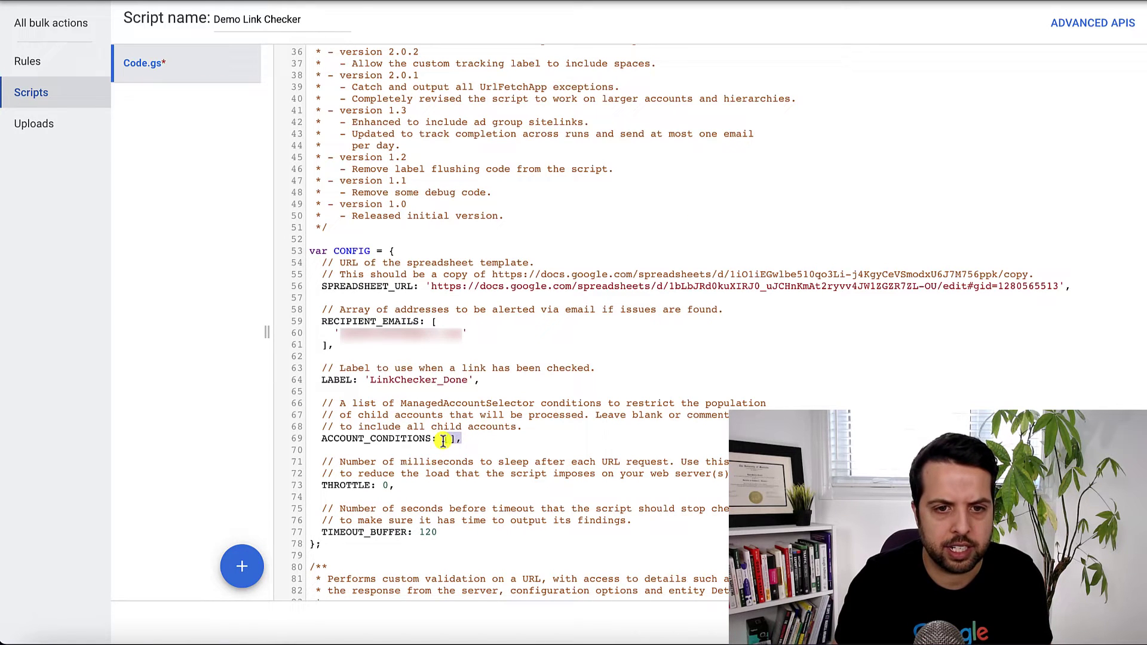
{"action": "right_click", "coordinate": [444, 440]}
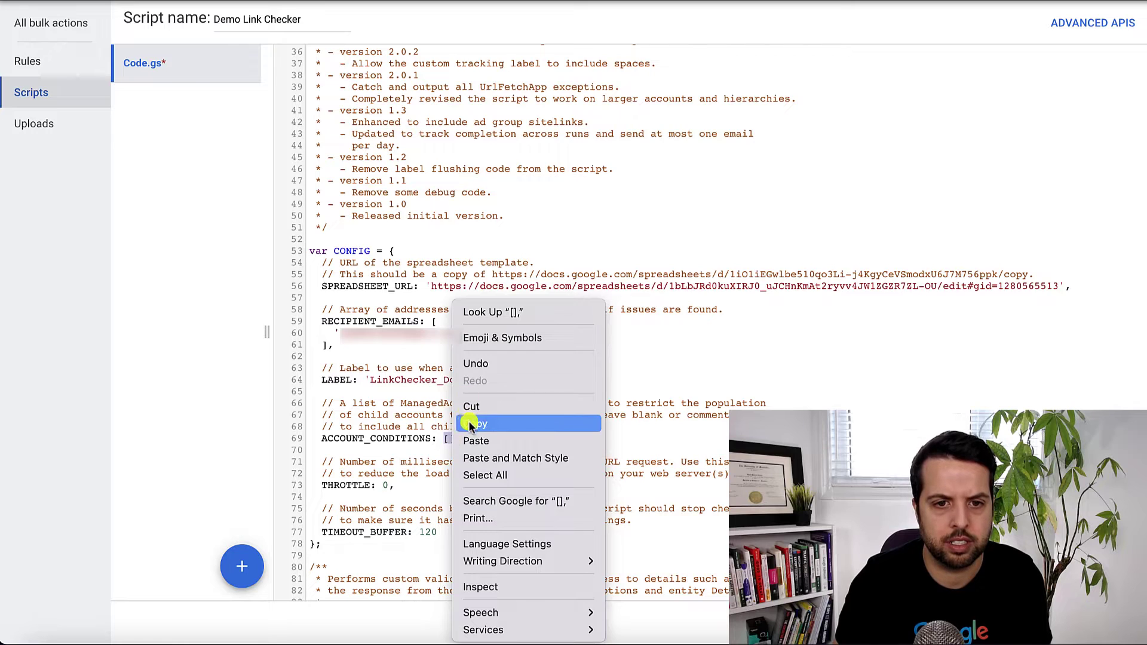
{"action": "left_click", "coordinate": [473, 442]}
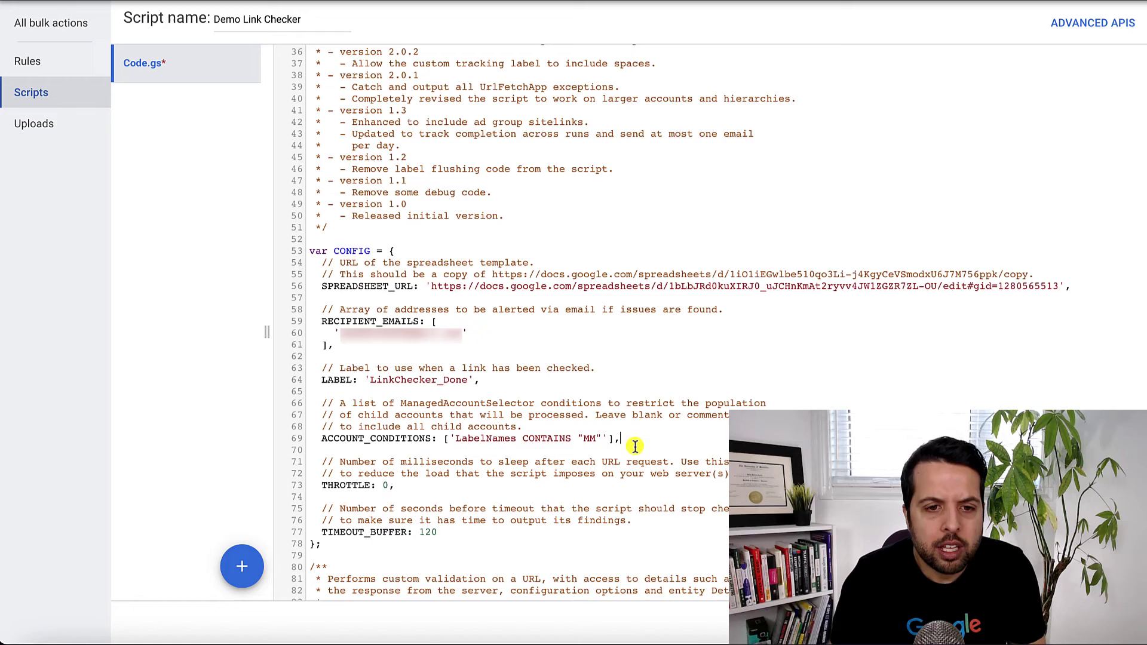
Save the script and reopen Demo Link Checker from the scripts list.
{"action": "scroll", "coordinate": [635, 446], "scroll_direction": "up", "scroll_amount": 1}
{"action": "scroll", "coordinate": [687, 466], "scroll_direction": "down", "scroll_amount": 9}
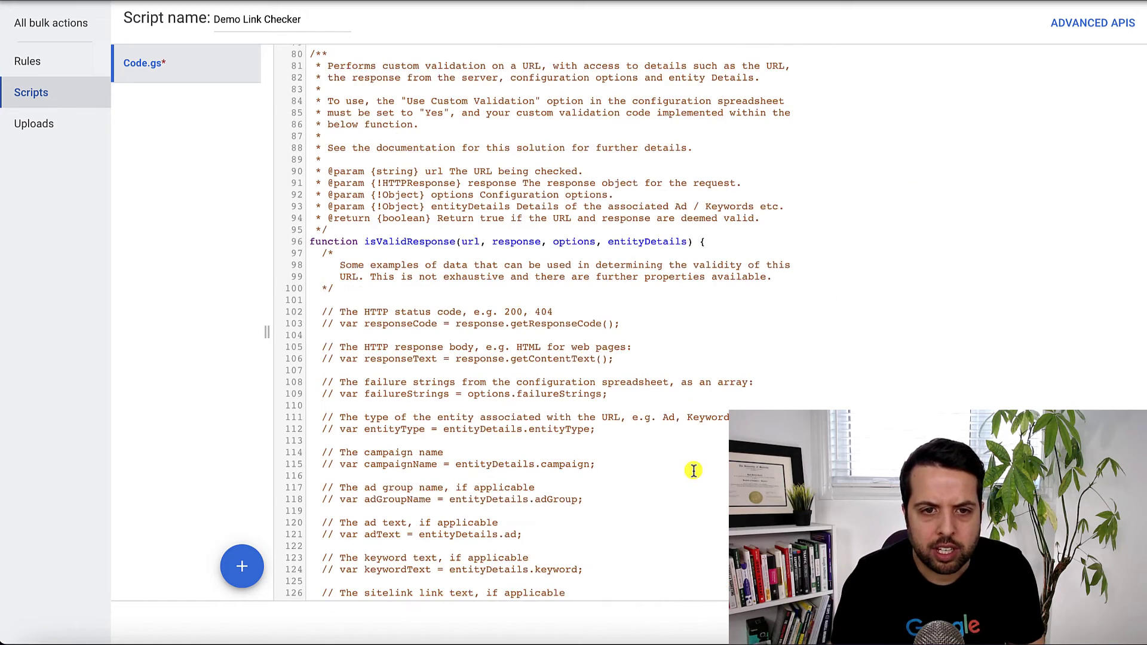
{"action": "scroll", "coordinate": [693, 470], "scroll_direction": "up", "scroll_amount": 6}
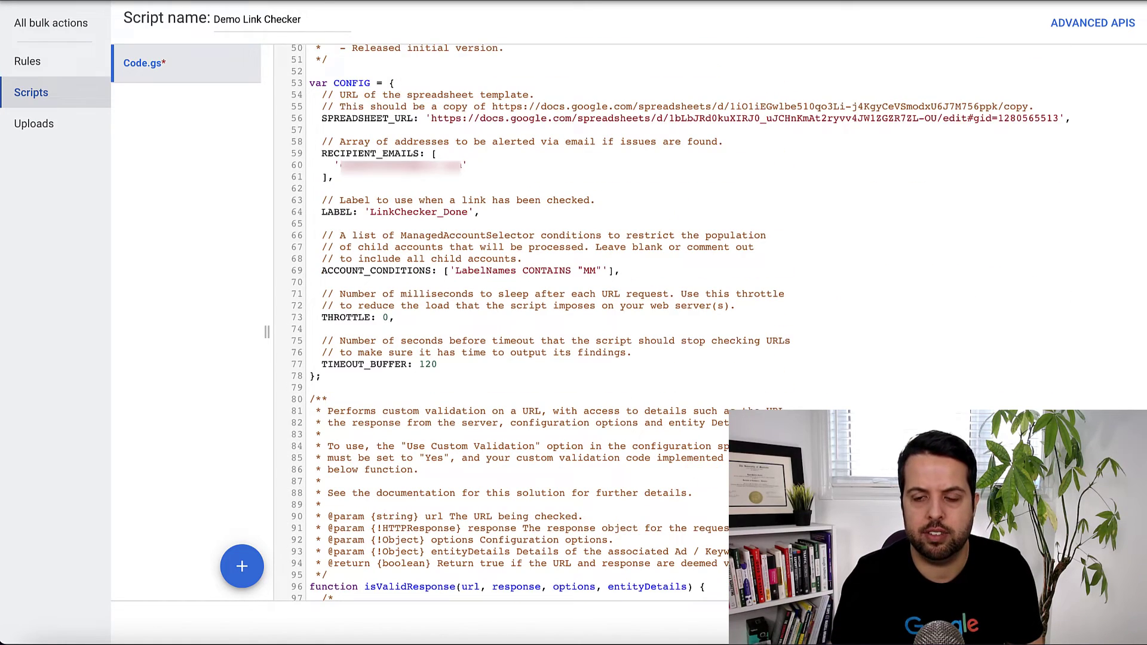
{"action": "key", "text": "ctrl+s"}
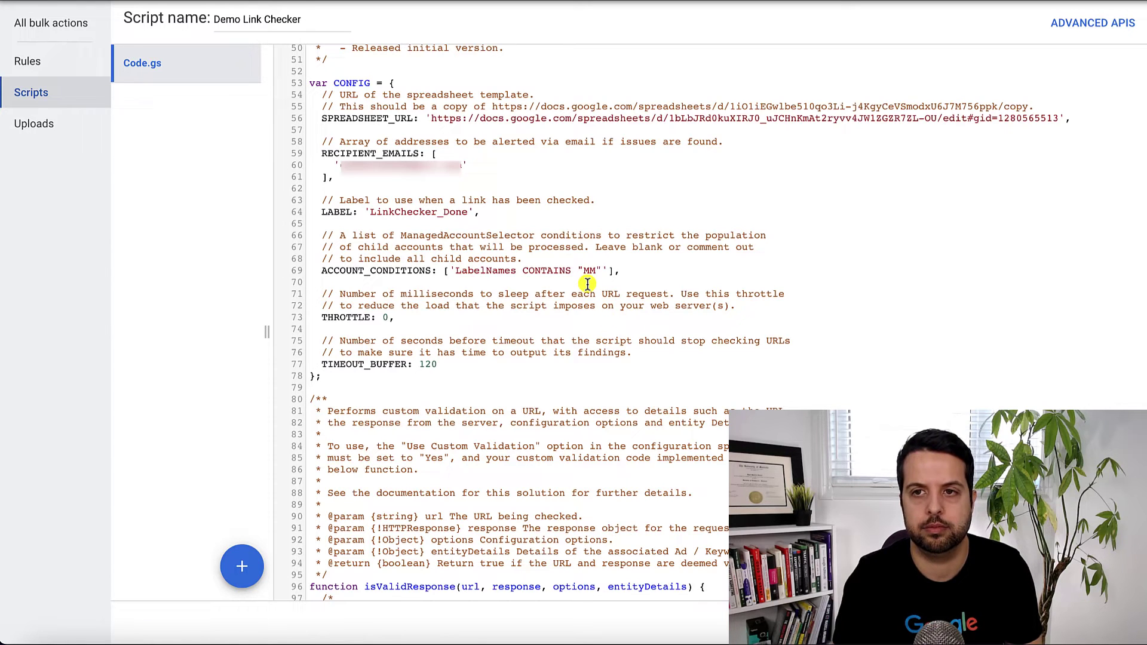
{"action": "left_click", "coordinate": [46, 93]}
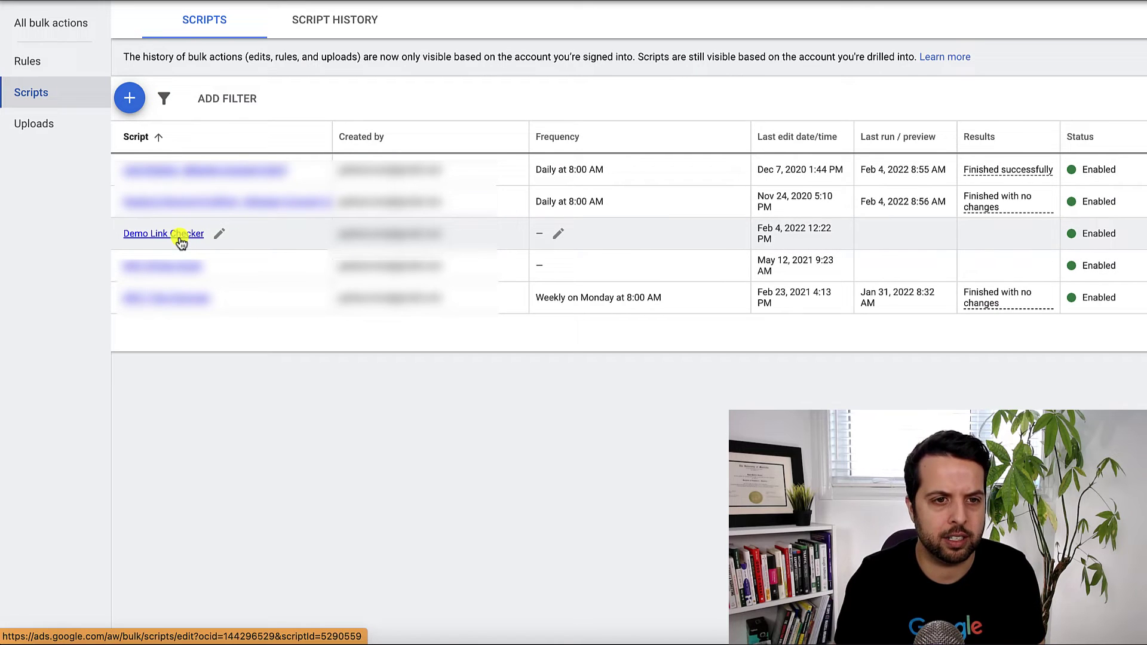
{"action": "left_click", "coordinate": [179, 232]}
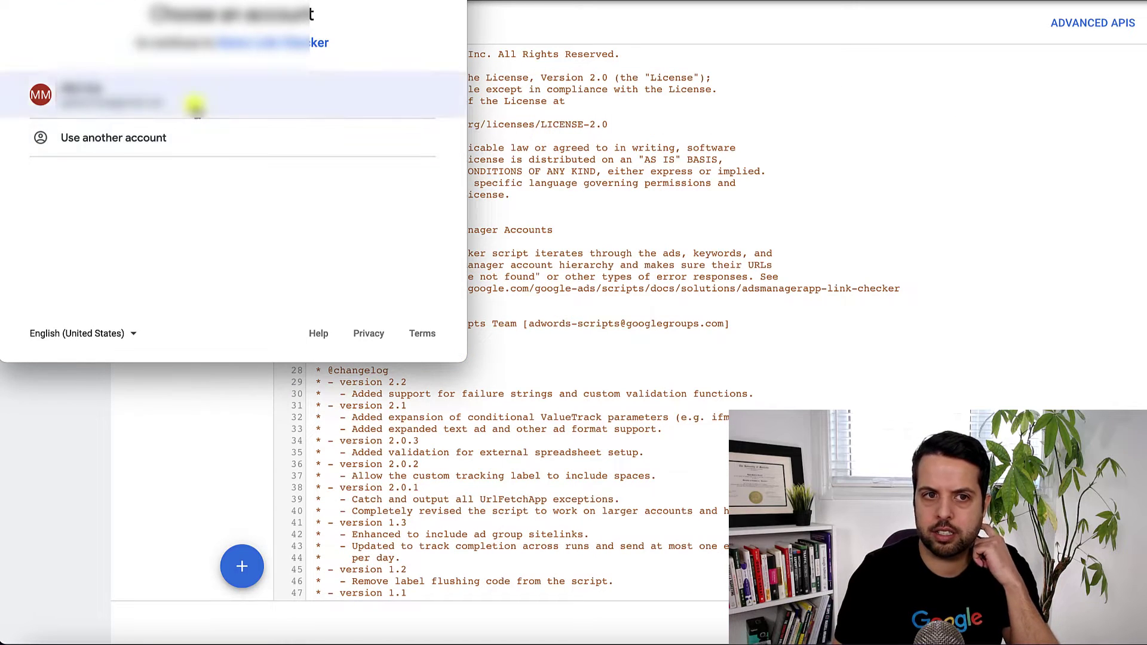
Allow Demo Link Checker access to your Google account, then return to the scripts list.
{"action": "left_click", "coordinate": [195, 108]}
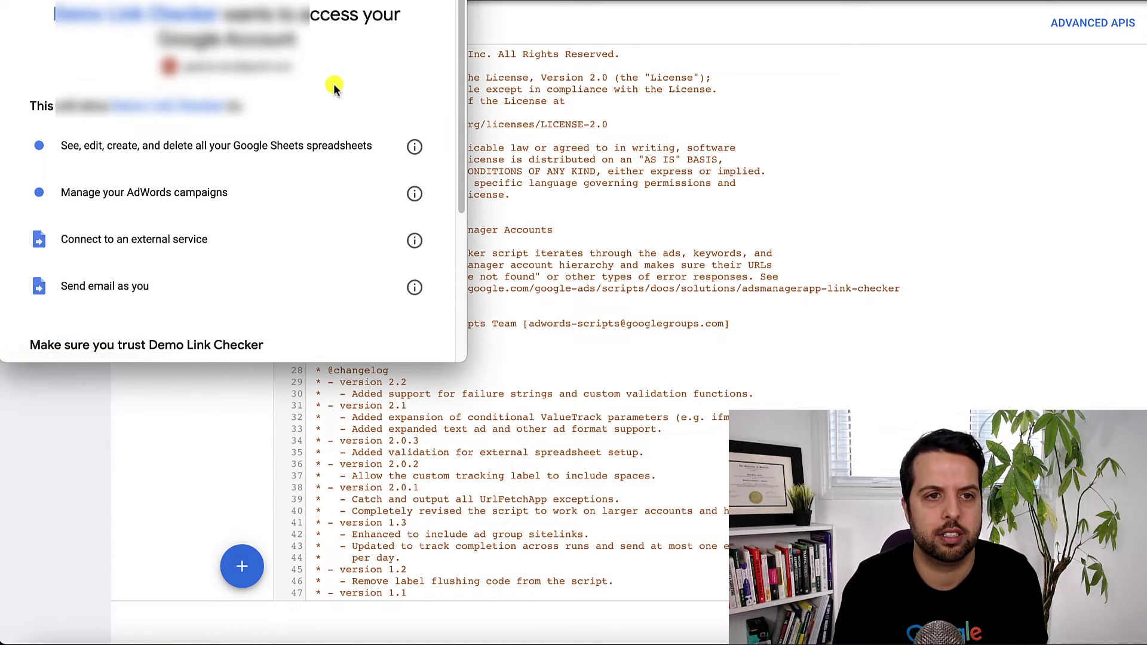
{"action": "scroll", "coordinate": [307, 224], "scroll_direction": "down", "scroll_amount": 5}
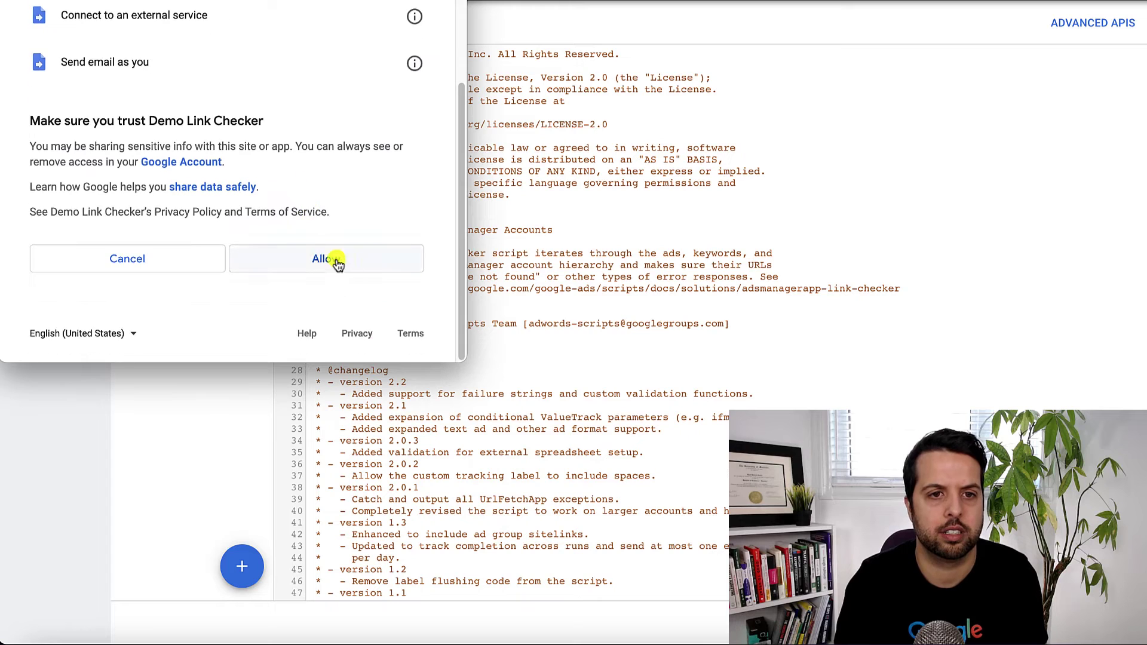
{"action": "left_click", "coordinate": [326, 259]}
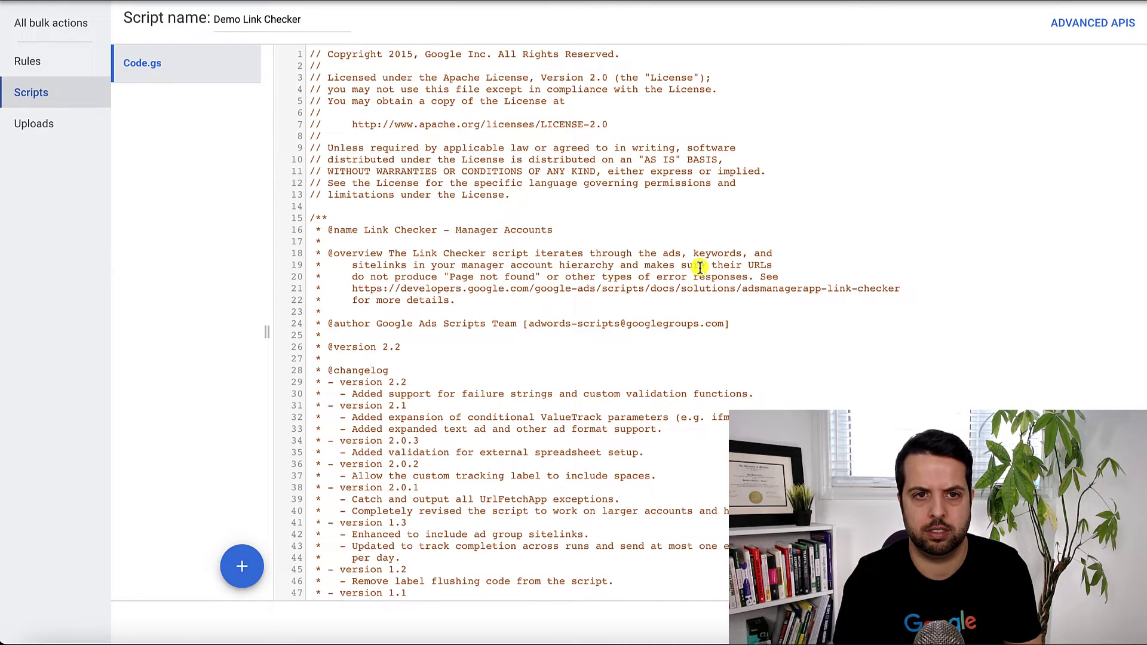
{"action": "left_click", "coordinate": [82, 99]}
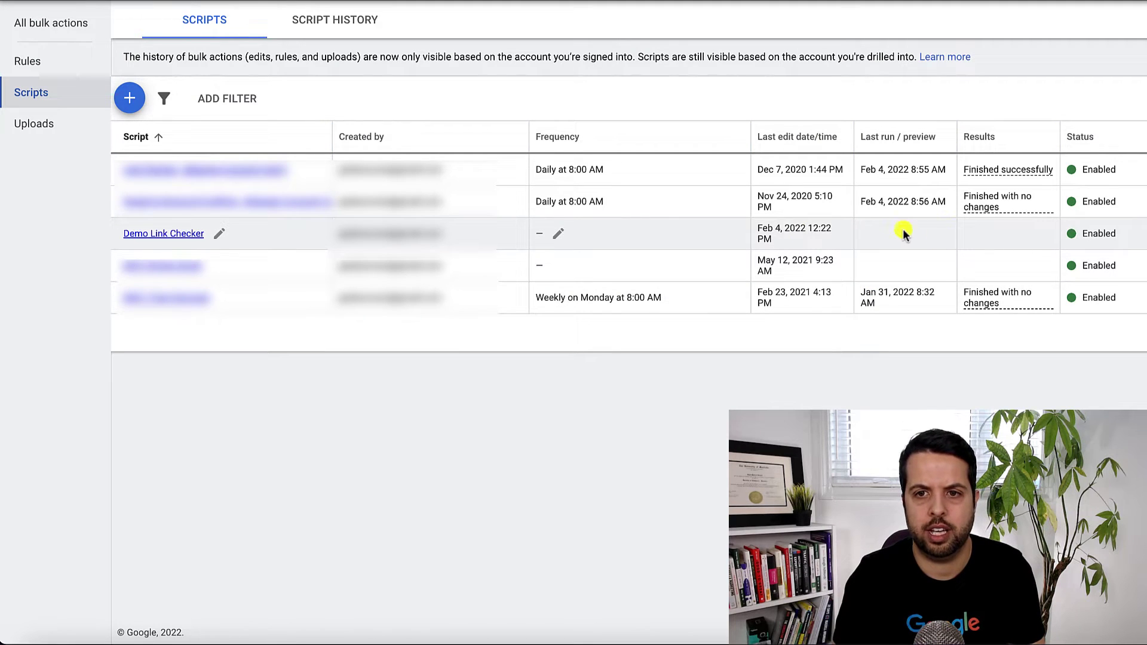
Run Demo Link Checker and filter its script history to Today.
{"action": "left_click", "coordinate": [1039, 234]}
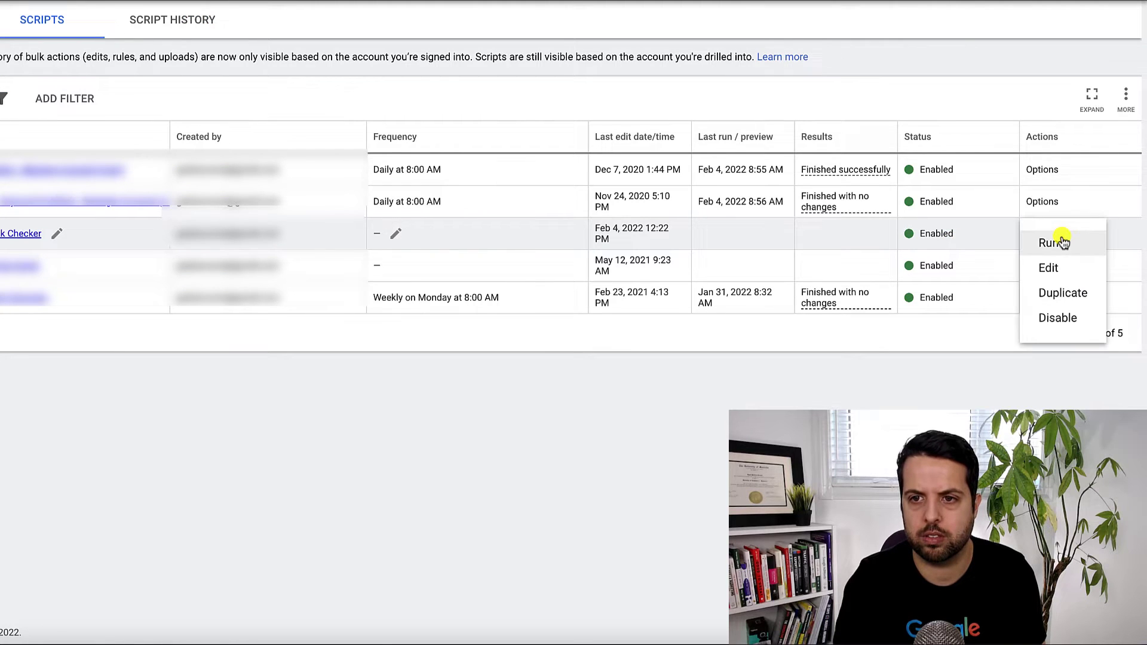
{"action": "left_click", "coordinate": [1052, 245]}
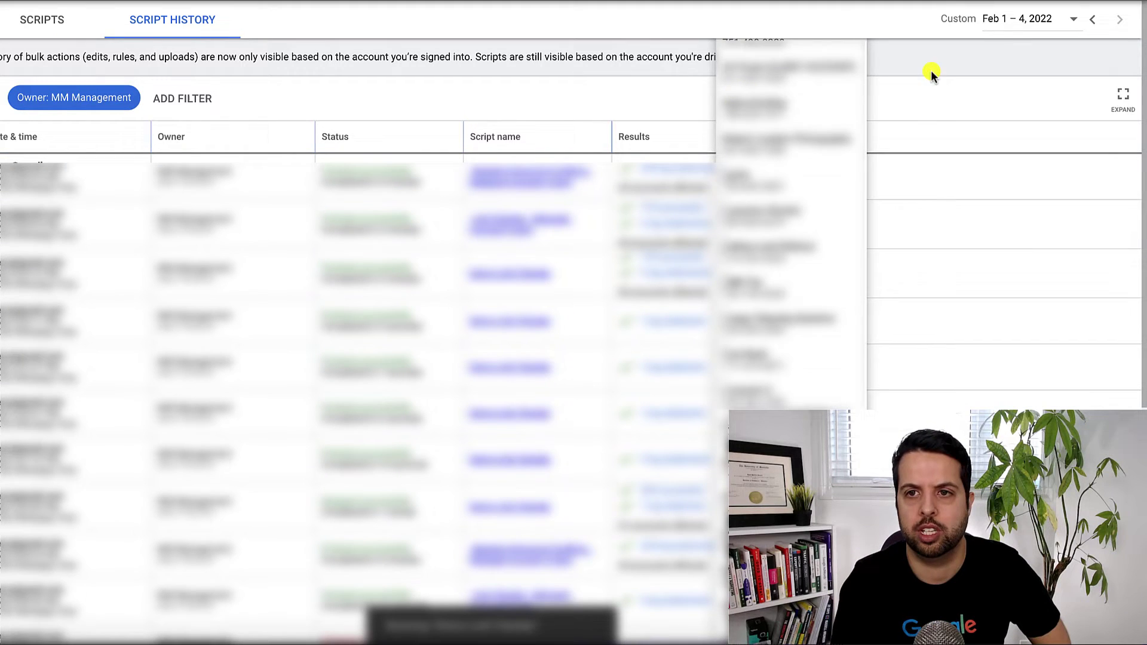
{"action": "left_click", "coordinate": [1009, 27]}
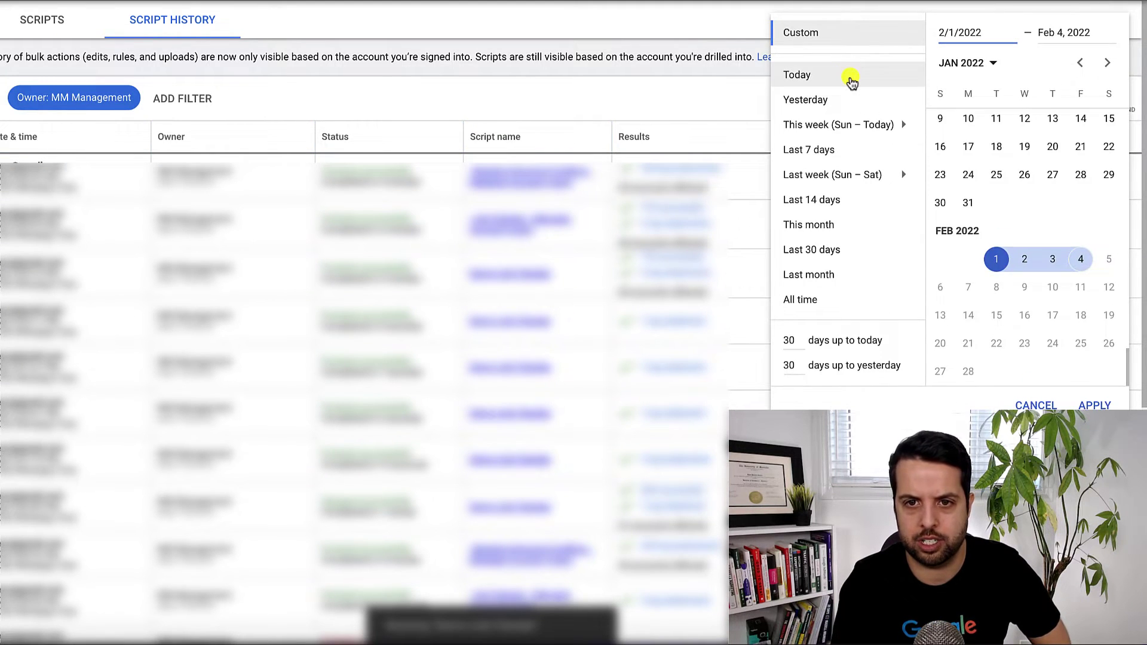
{"action": "left_click", "coordinate": [849, 77]}
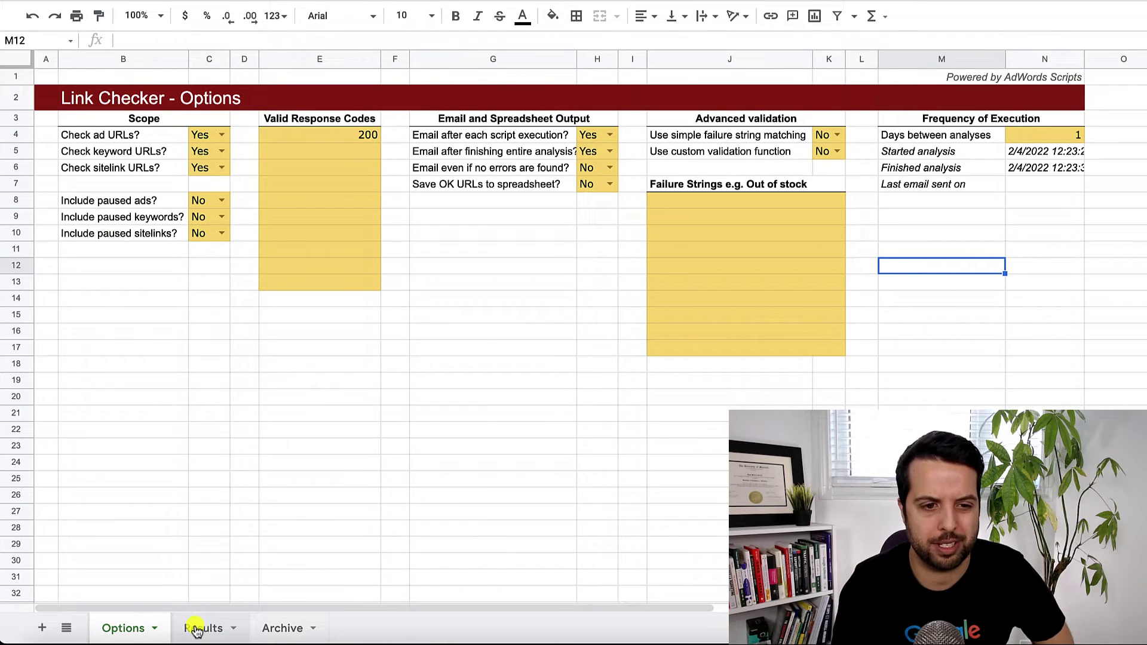
Reload the spreadsheet and review the latest link-check output on the Results sheet.
{"action": "left_click", "coordinate": [195, 628]}
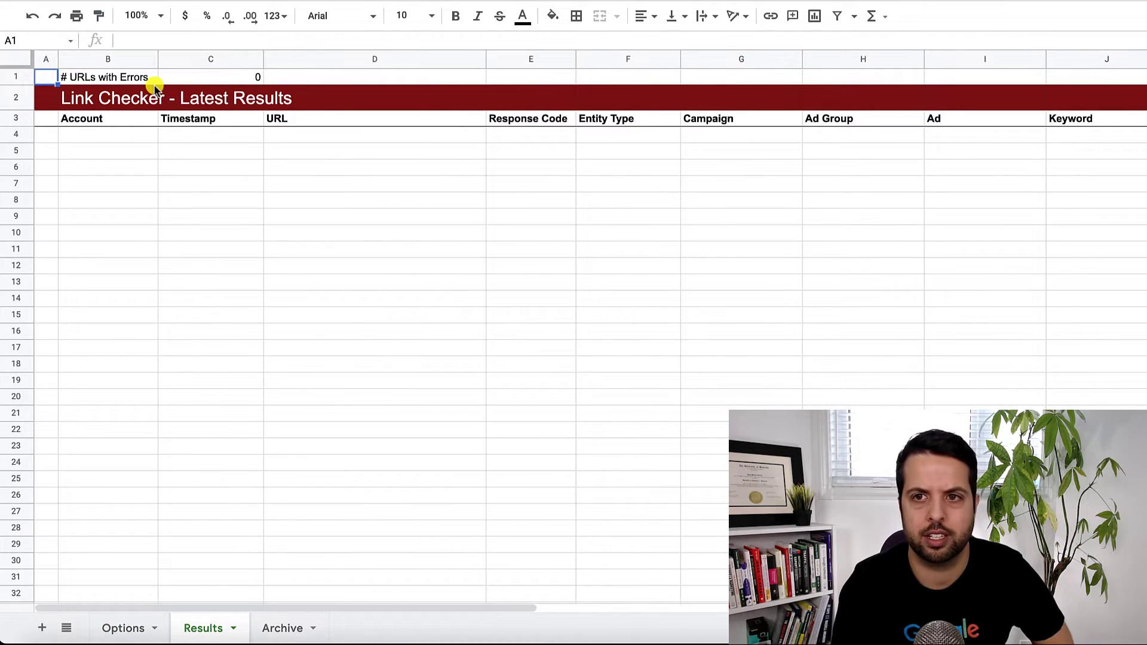
{"action": "key", "text": "ctrl+r"}
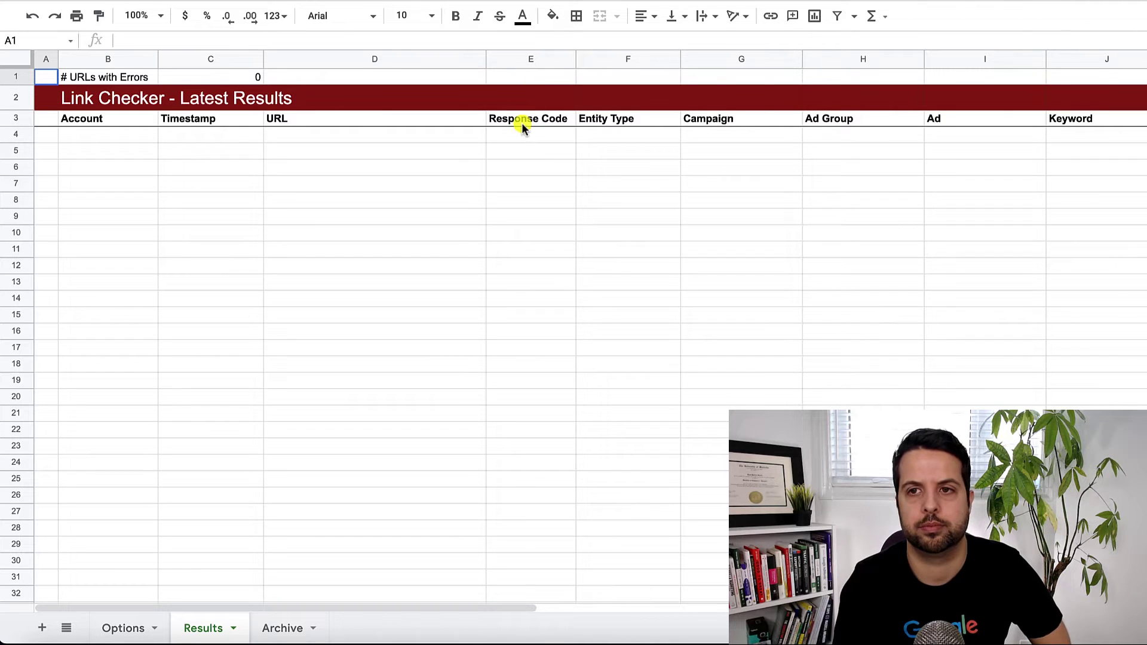
{"action": "left_click", "coordinate": [364, 179]}
{"action": "left_click", "coordinate": [344, 157]}
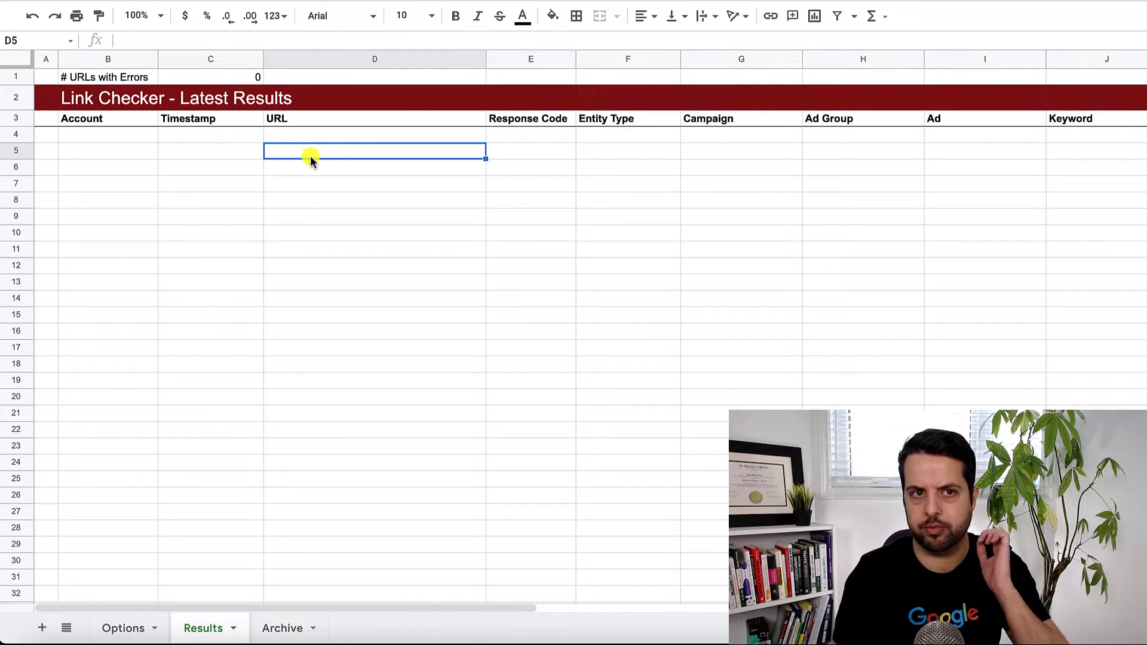
Set Days between analyses (cell N4) to 0 on the Options sheet.
{"action": "left_click", "coordinate": [128, 629]}
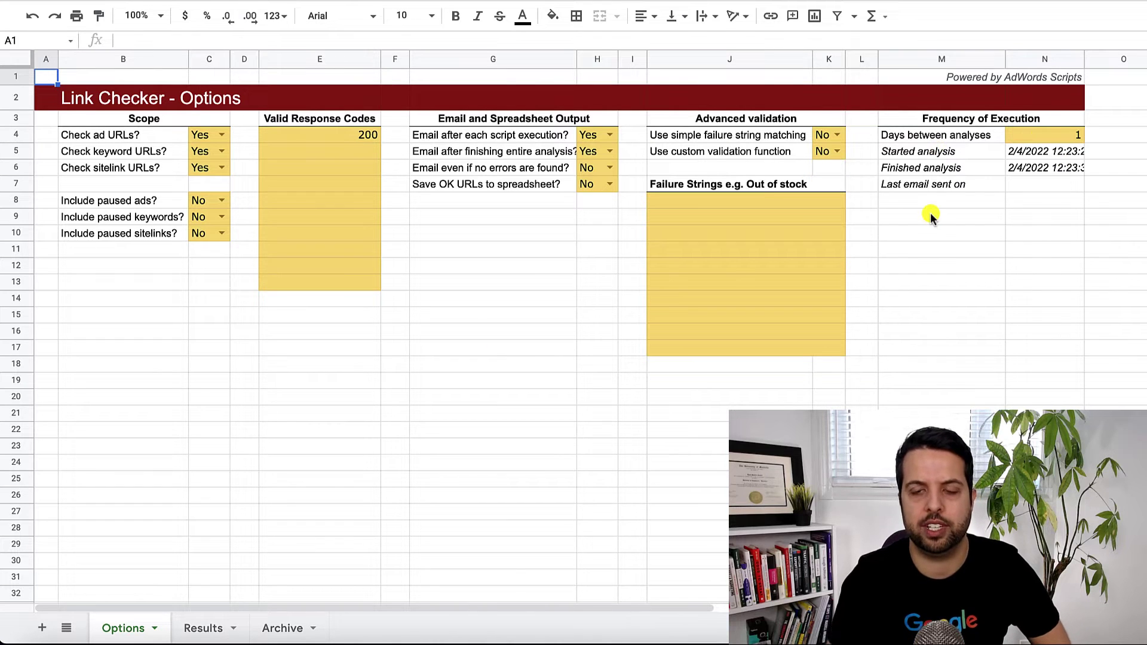
{"action": "left_click", "coordinate": [1060, 135]}
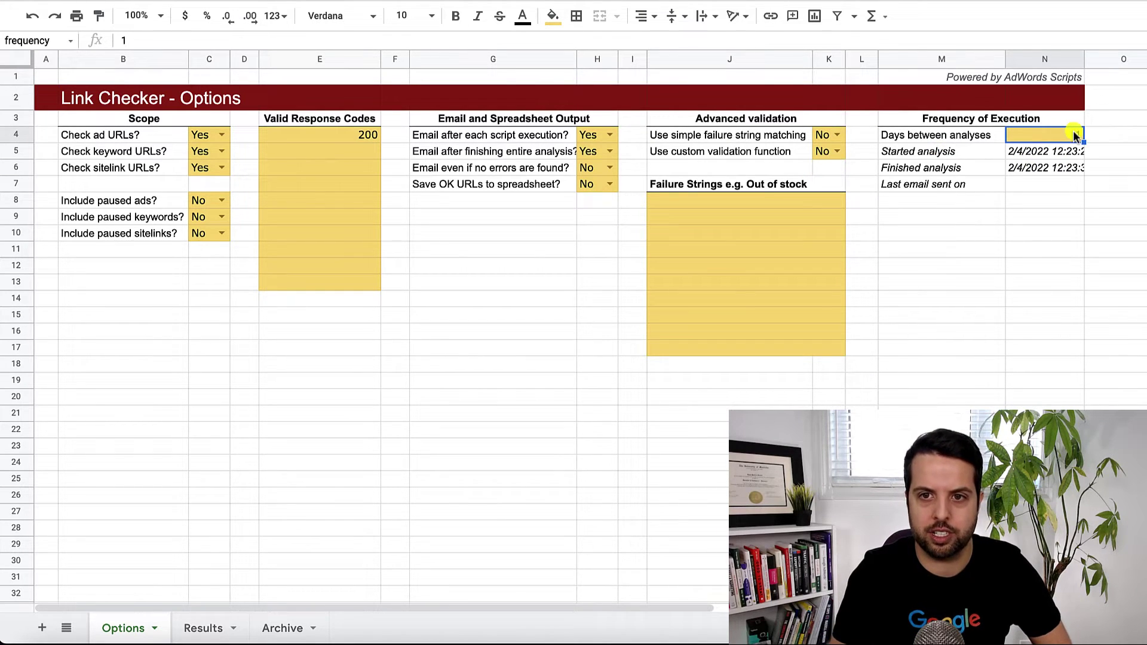
{"action": "type", "text": "0"}
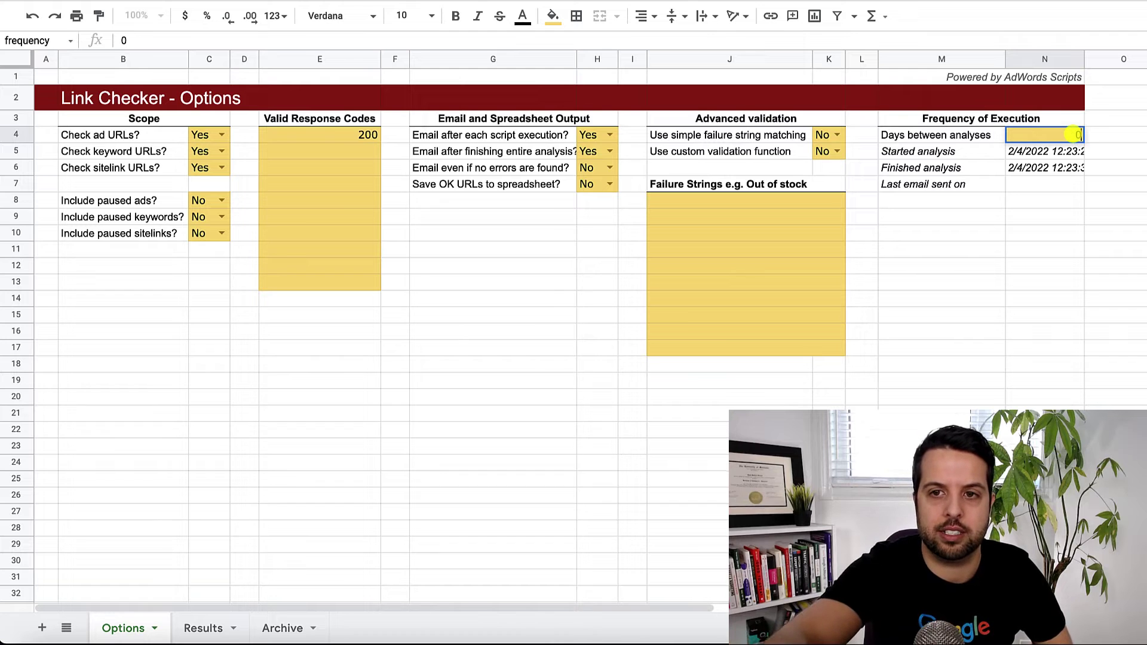
{"action": "left_click", "coordinate": [1042, 186]}
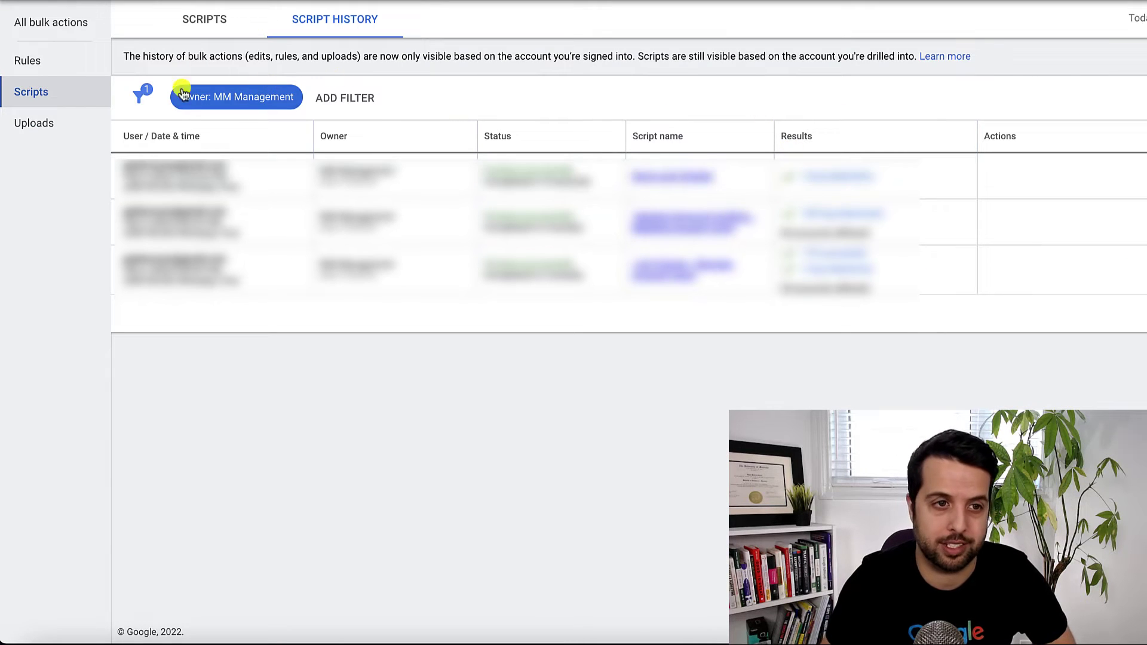
From the scripts list, open Demo Link Checker and scroll through its Code.gs.
{"action": "left_click", "coordinate": [18, 88]}
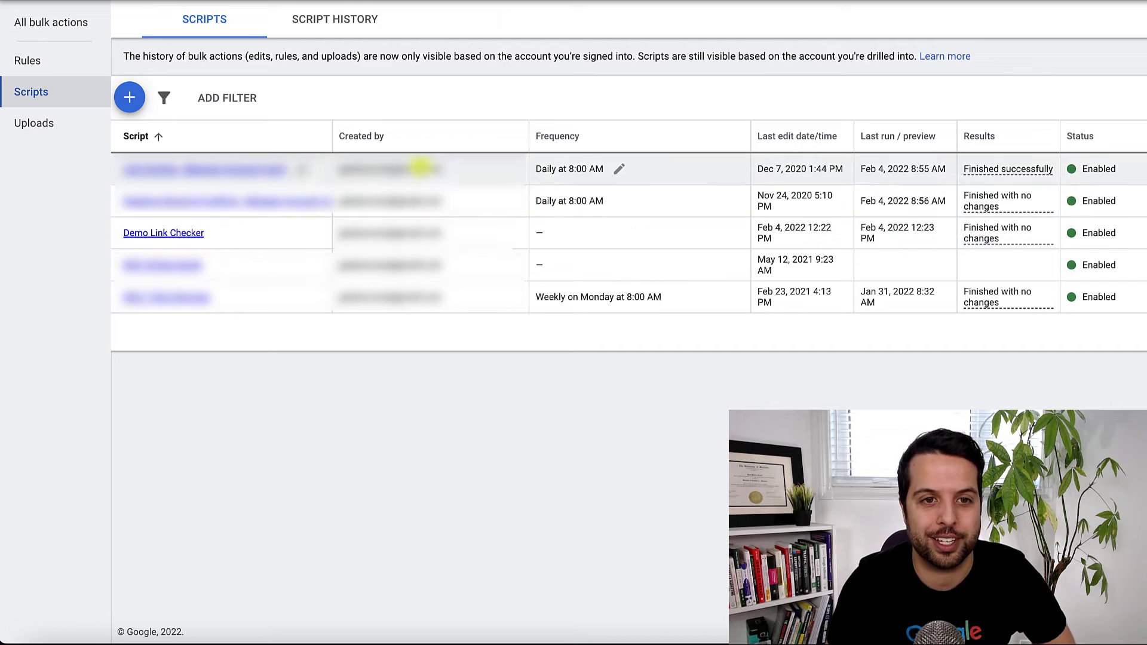
{"action": "left_click", "coordinate": [170, 233]}
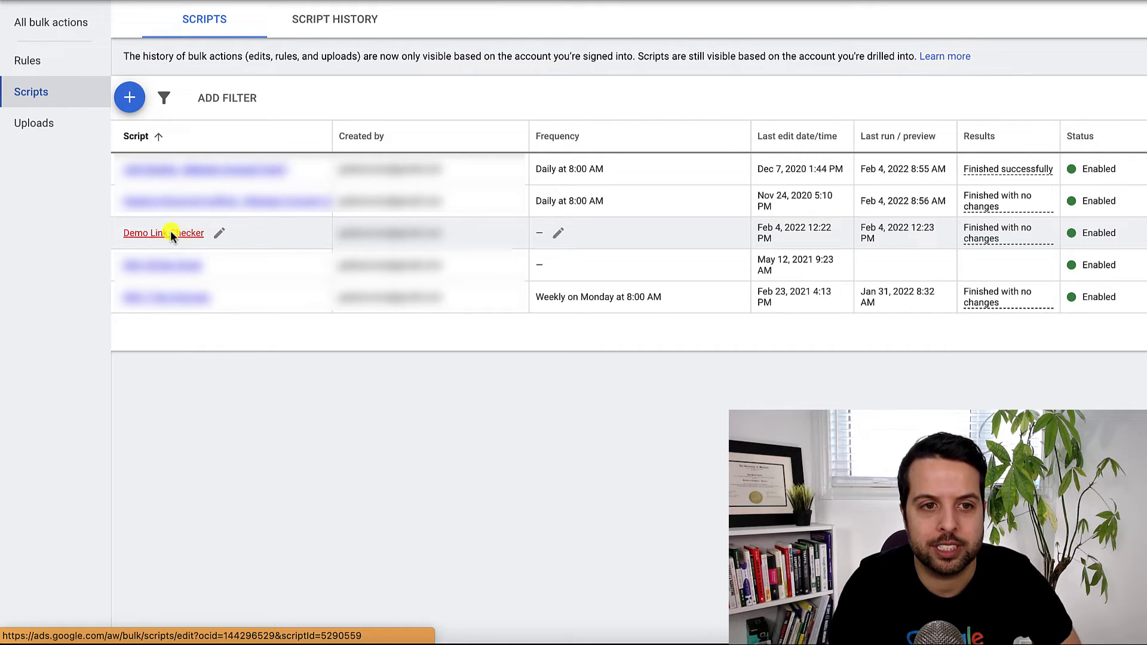
{"action": "scroll", "coordinate": [622, 302], "scroll_direction": "down", "scroll_amount": 15}
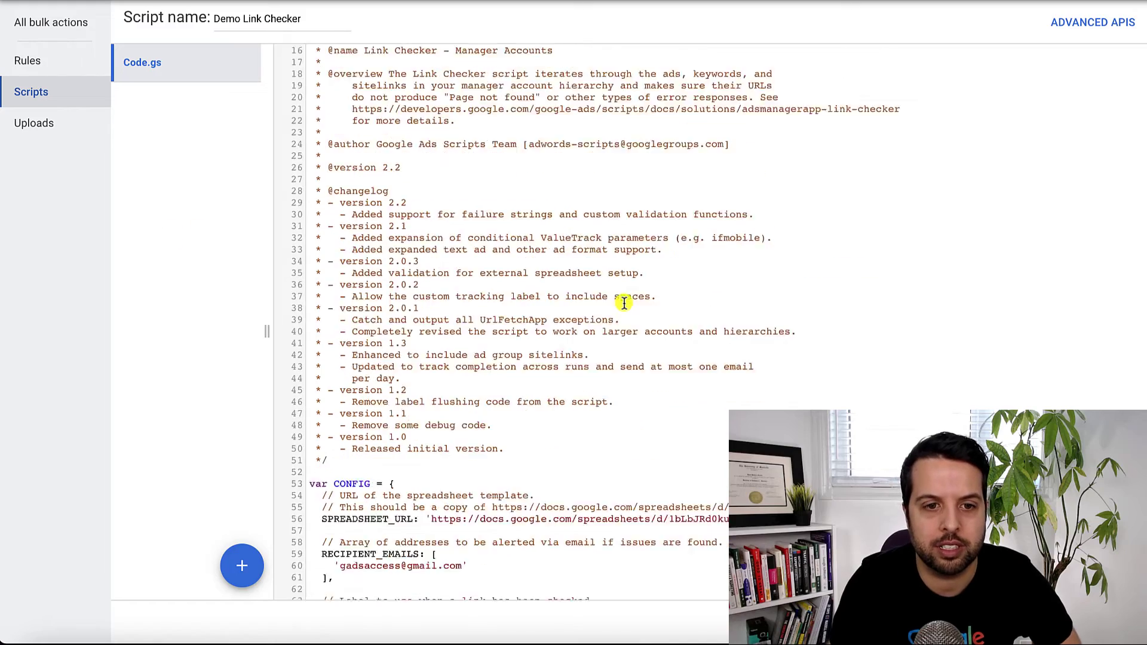
{"action": "scroll", "coordinate": [621, 336], "scroll_direction": "up", "scroll_amount": 3}
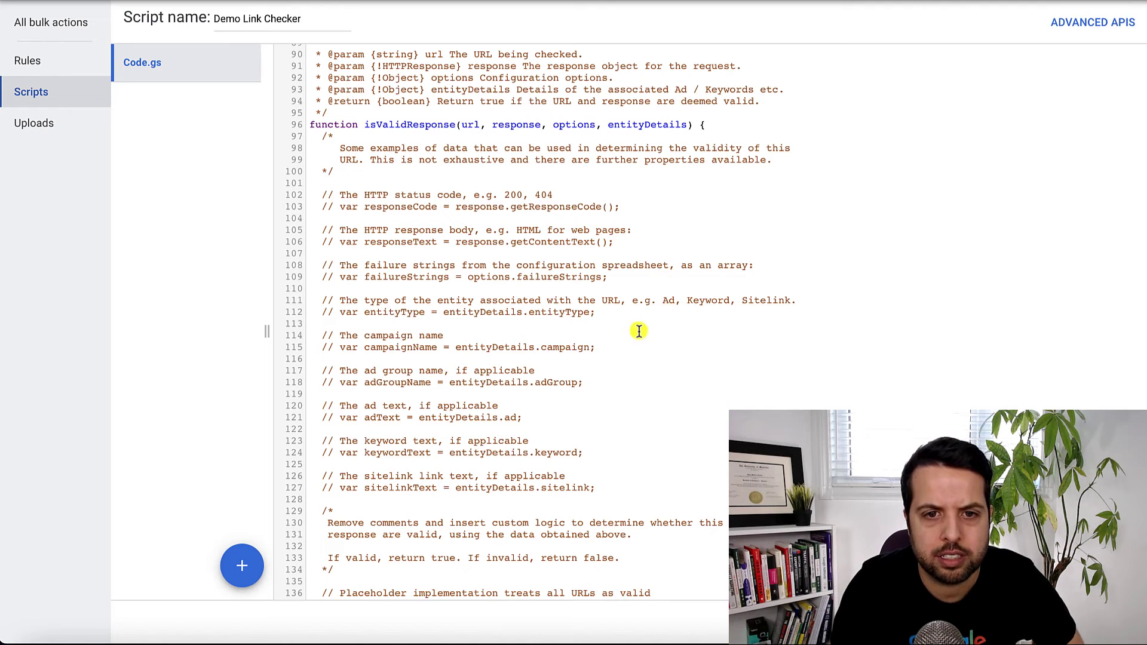
{"action": "scroll", "coordinate": [636, 333], "scroll_direction": "down", "scroll_amount": 3}
{"action": "scroll", "coordinate": [635, 333], "scroll_direction": "down", "scroll_amount": 4}
{"action": "scroll", "coordinate": [635, 332], "scroll_direction": "up", "scroll_amount": 20}
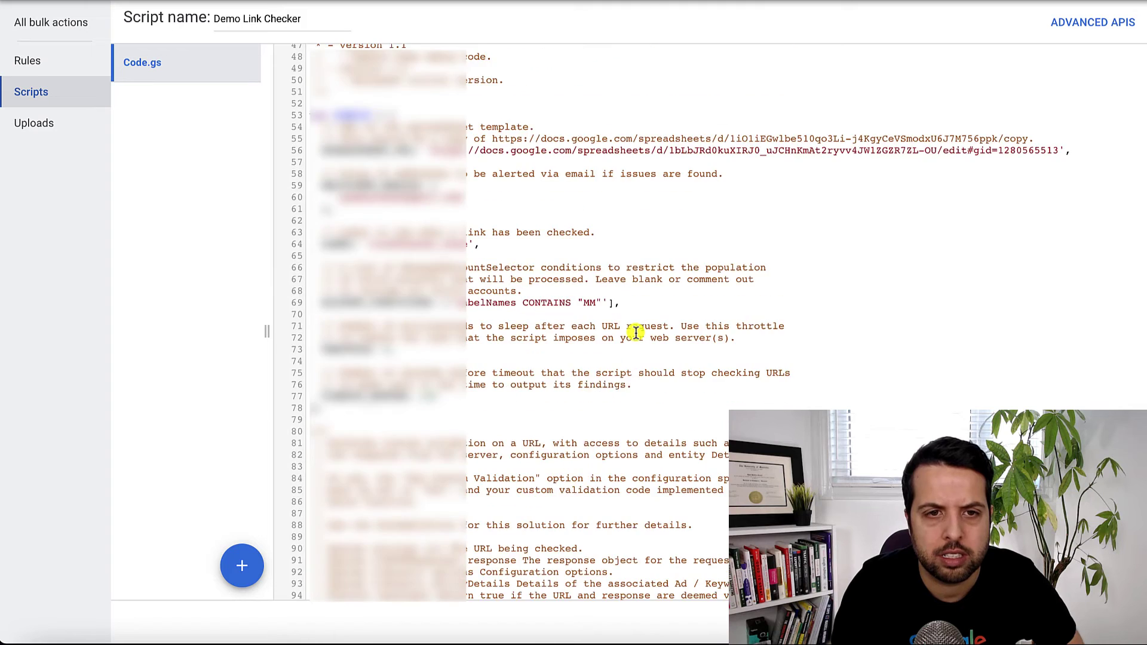
{"action": "scroll", "coordinate": [635, 333], "scroll_direction": "down", "scroll_amount": 4}
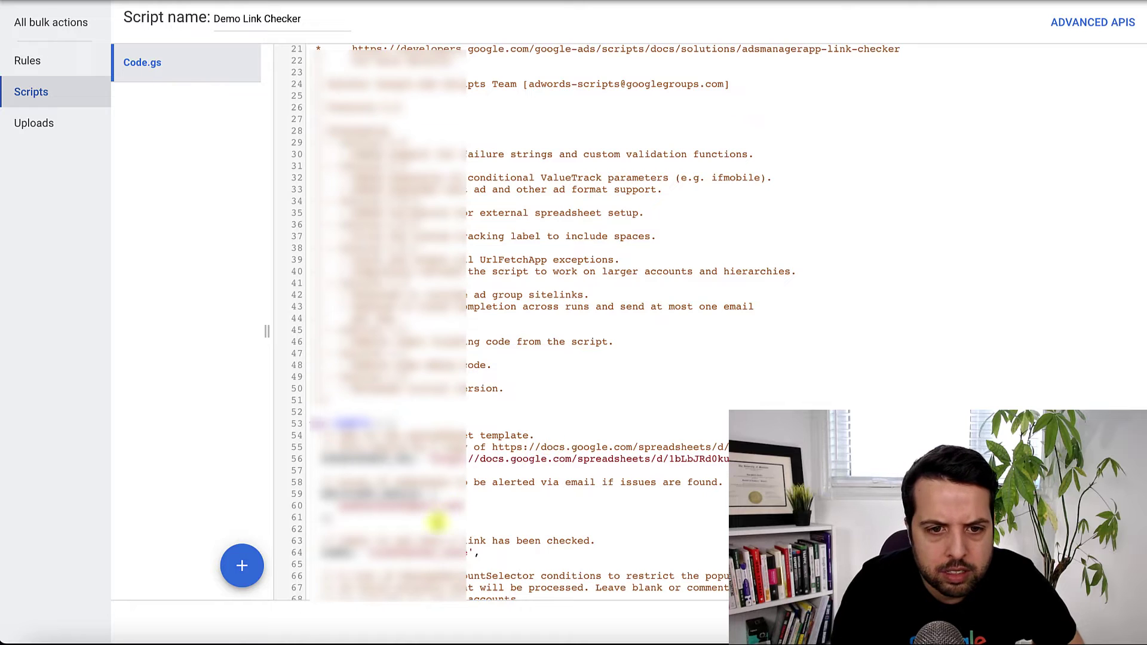
{"action": "scroll", "coordinate": [436, 521], "scroll_direction": "down", "scroll_amount": 1}
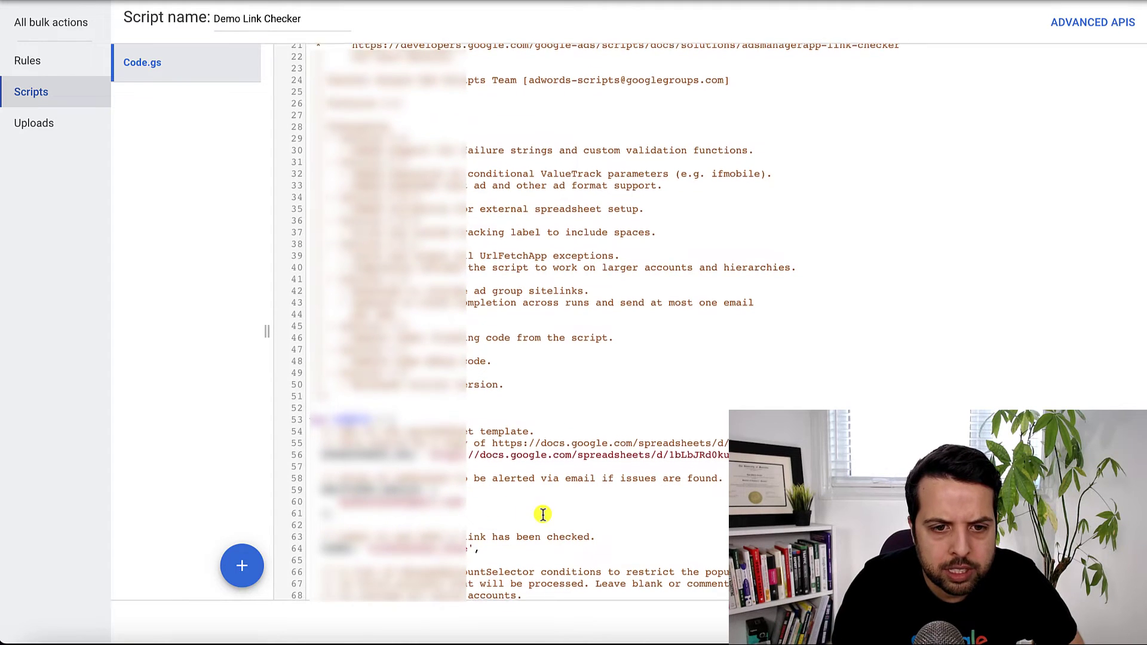
{"action": "scroll", "coordinate": [542, 514], "scroll_direction": "down", "scroll_amount": 3}
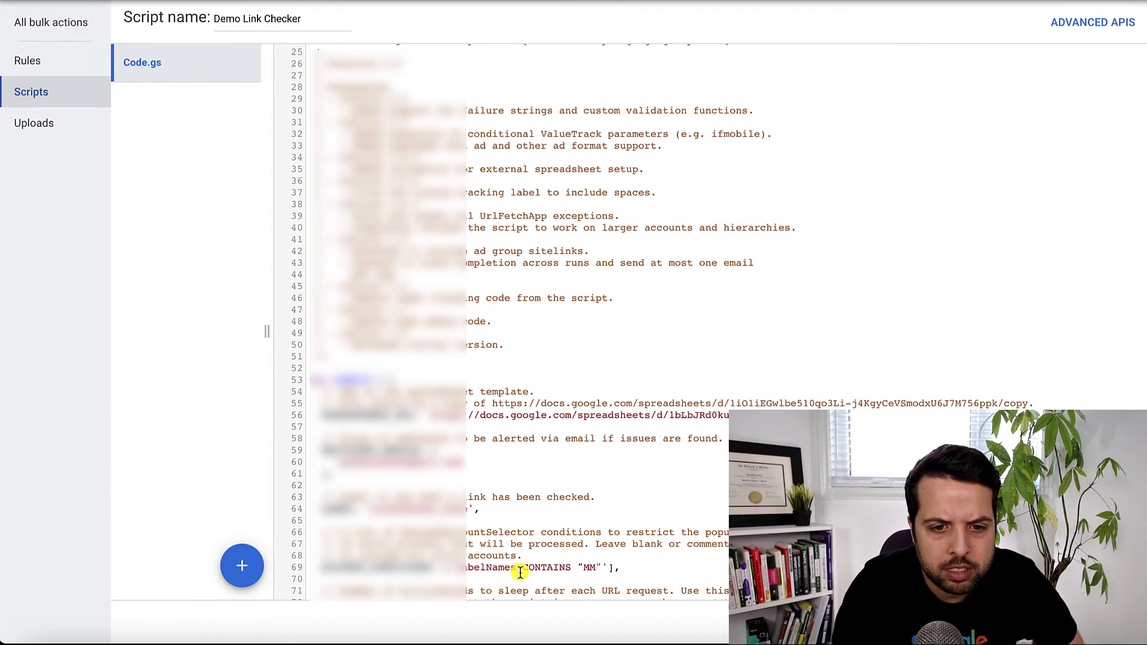
{"action": "scroll", "coordinate": [649, 567], "scroll_direction": "down", "scroll_amount": 10}
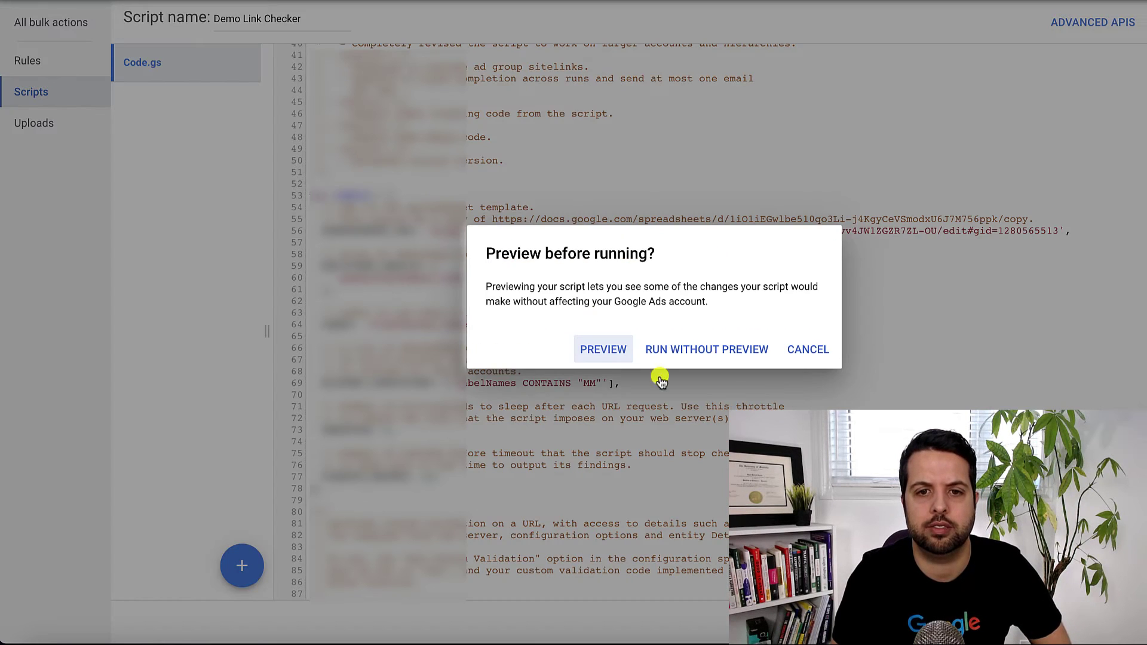
Choose Run without preview and let Demo Link Checker finish its run.
{"action": "left_click", "coordinate": [671, 351]}
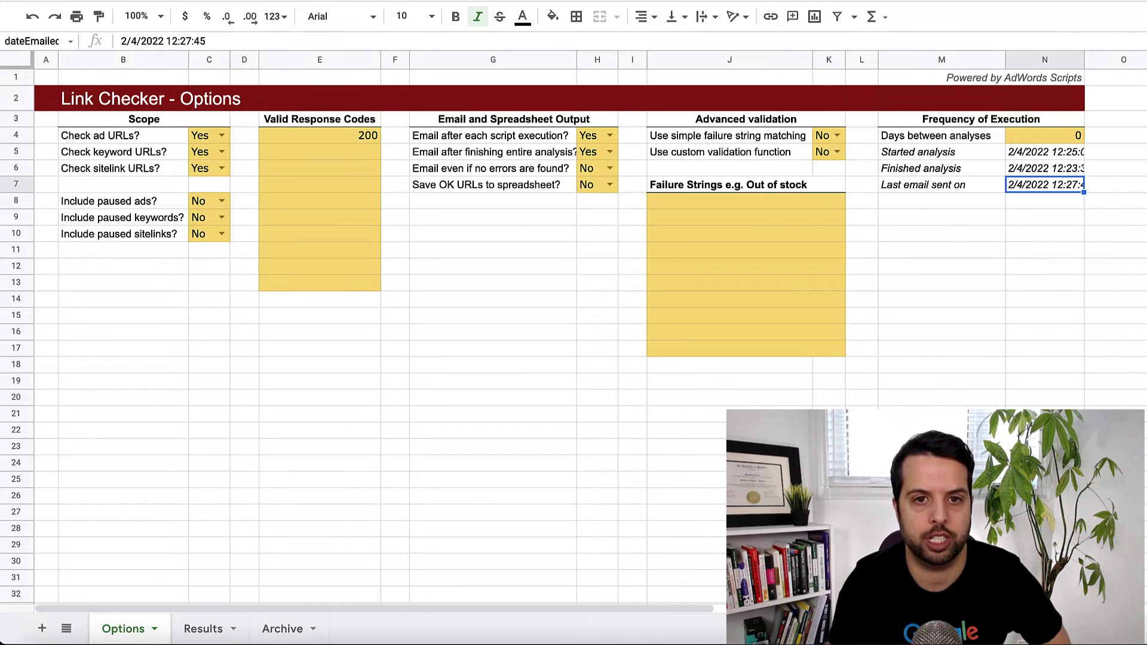
Reload the spreadsheet and show the Results sheet listing 5 URLs with errors.
{"action": "key", "text": "ctrl+r"}
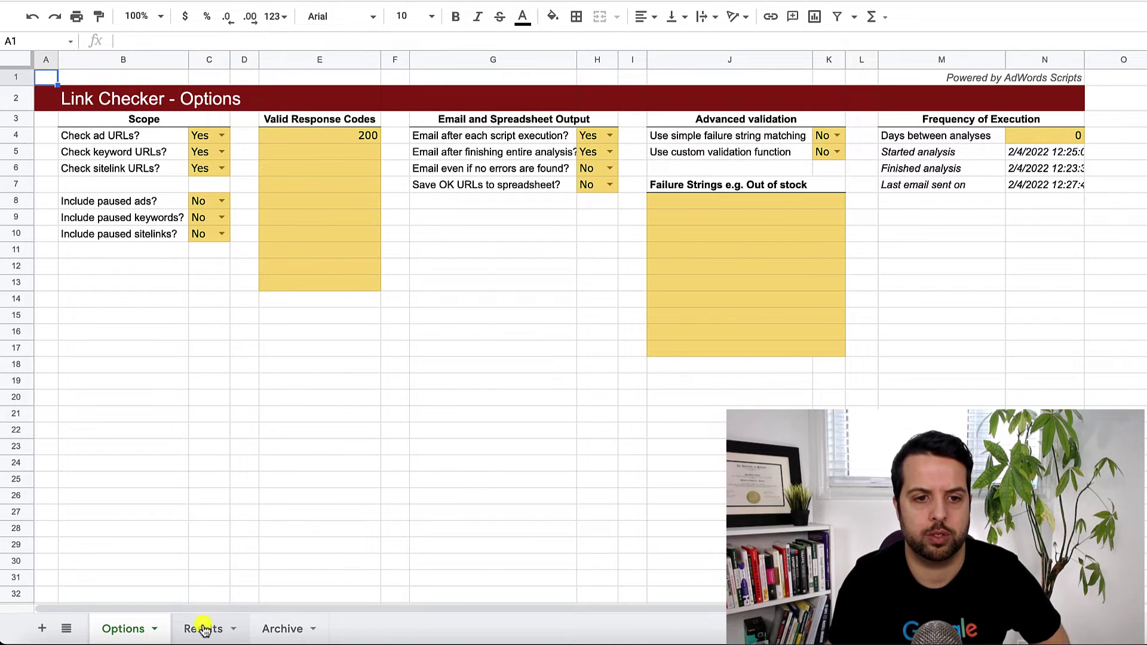
{"action": "left_click", "coordinate": [203, 630]}
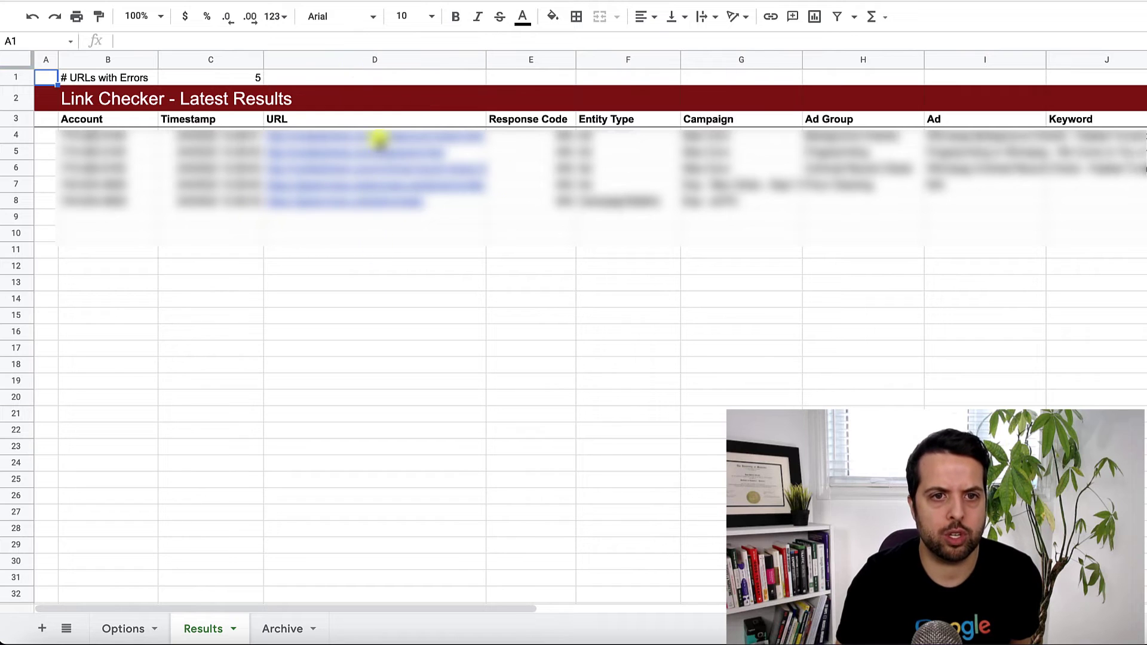
{"action": "left_click", "coordinate": [470, 263]}
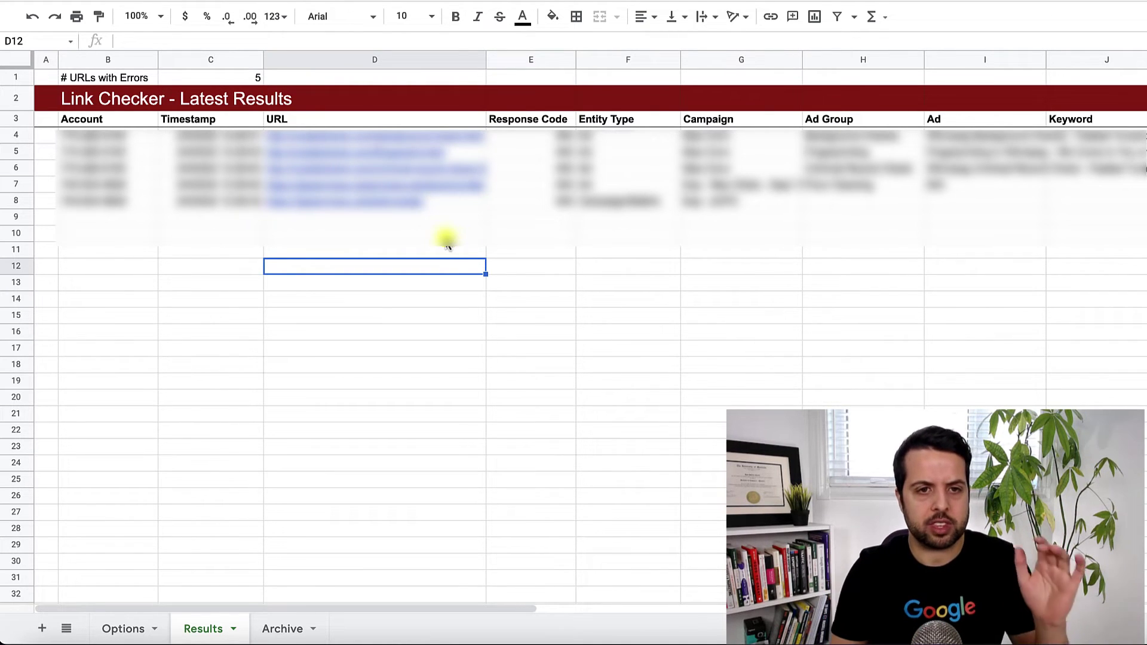
{"action": "mouse_move", "coordinate": [397, 174]}
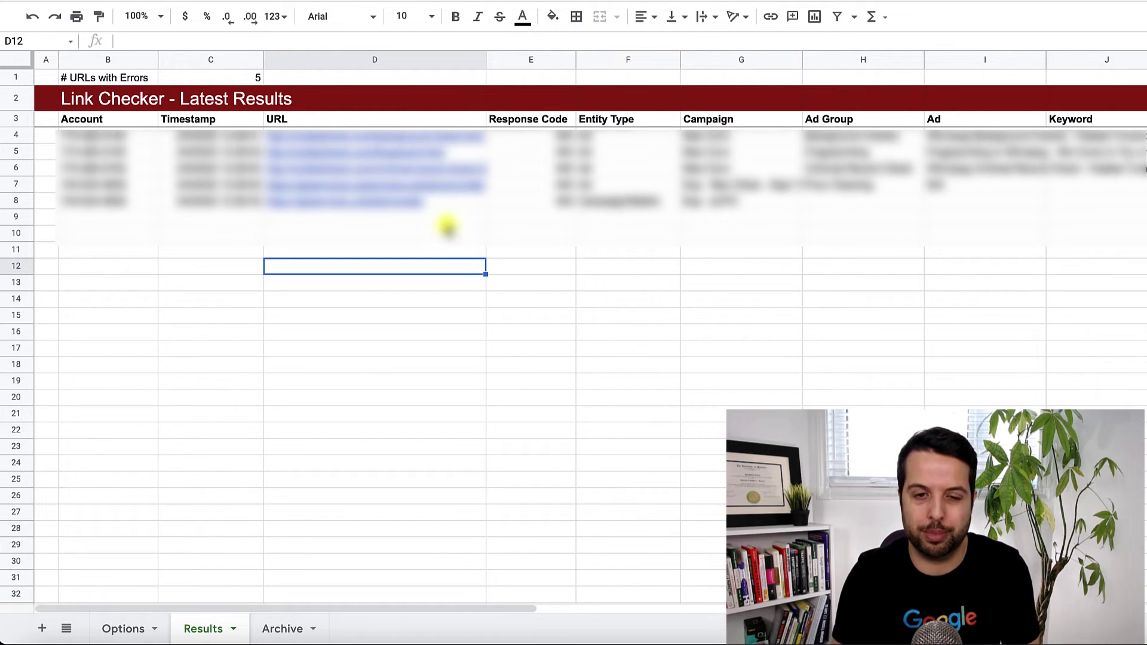
{"action": "left_click", "coordinate": [661, 298]}
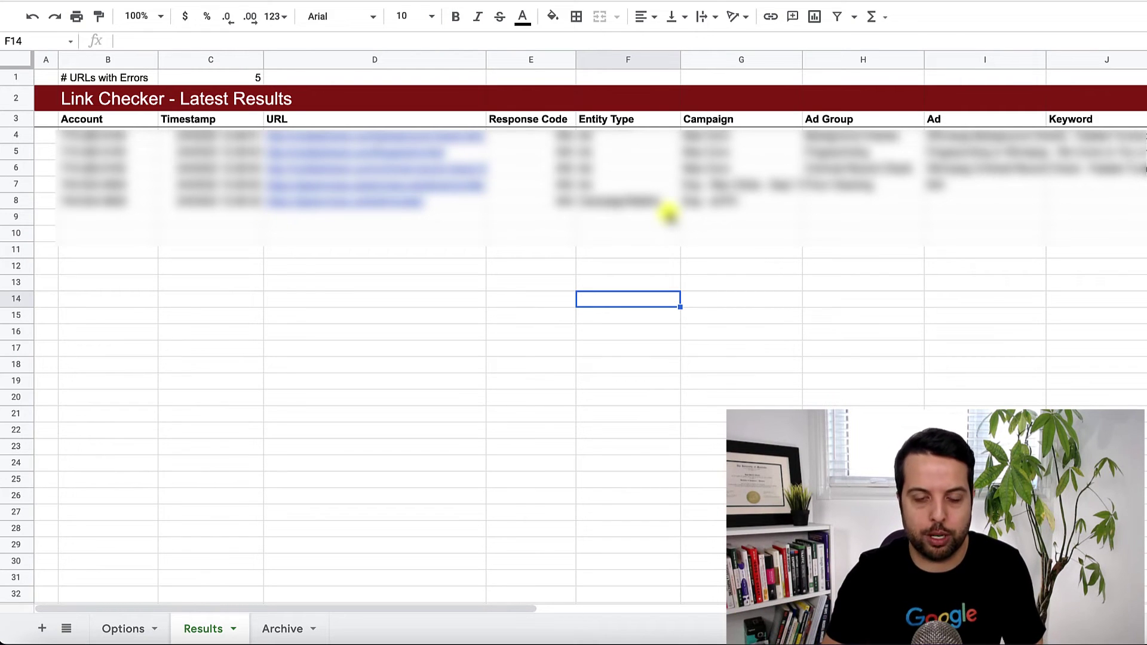
{"action": "left_click", "coordinate": [123, 627]}
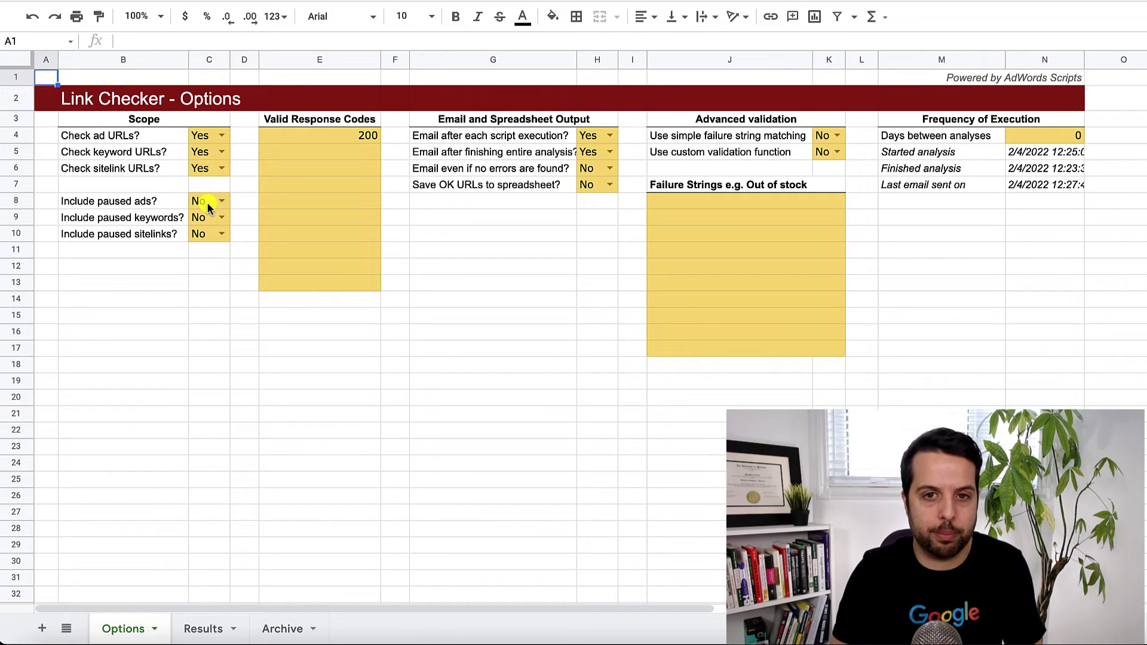
{"action": "left_click", "coordinate": [198, 627]}
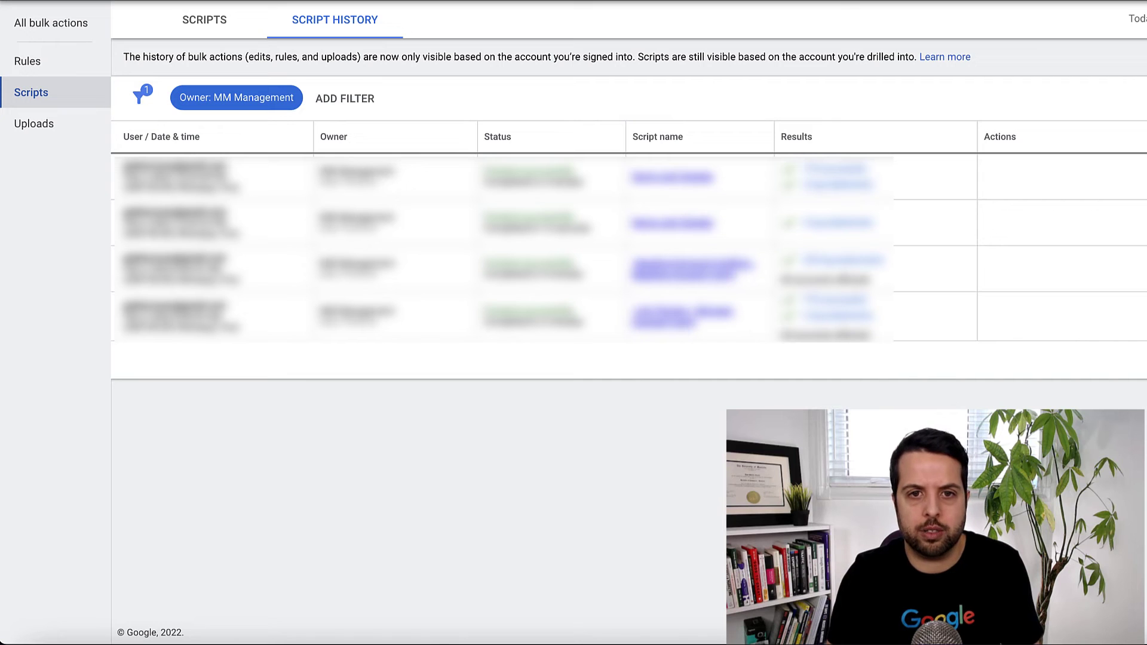
Set Demo Link Checker's frequency to Daily, 8:00 AM – 9:00 AM, and save it.
{"action": "left_click", "coordinate": [212, 25]}
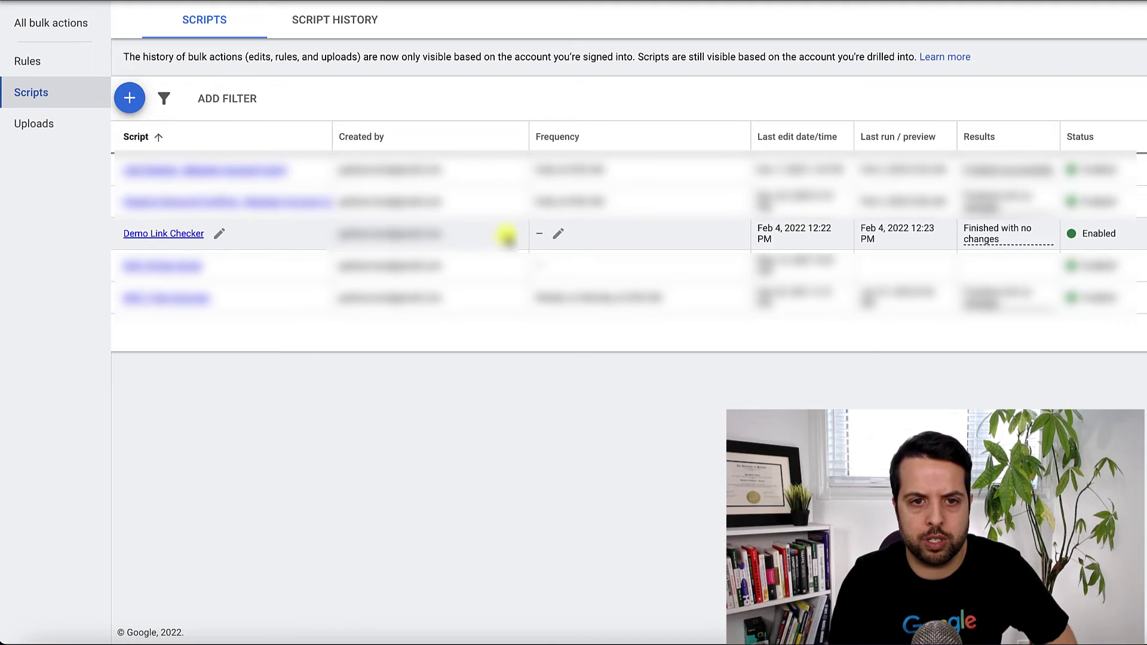
{"action": "left_click", "coordinate": [558, 239]}
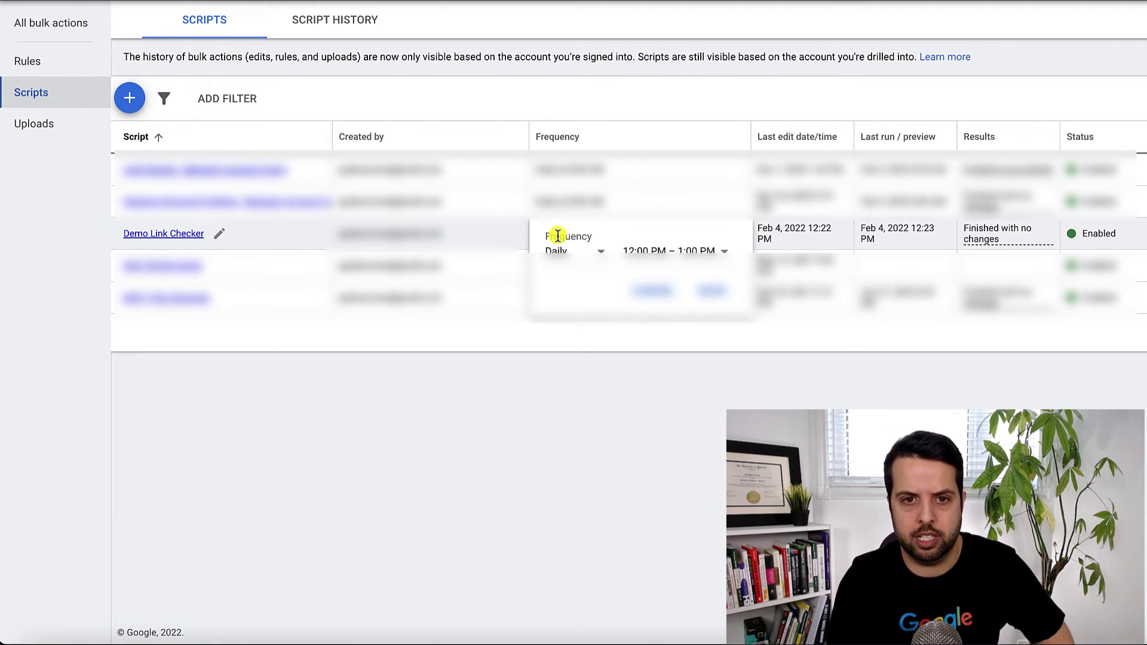
{"action": "left_click", "coordinate": [646, 250]}
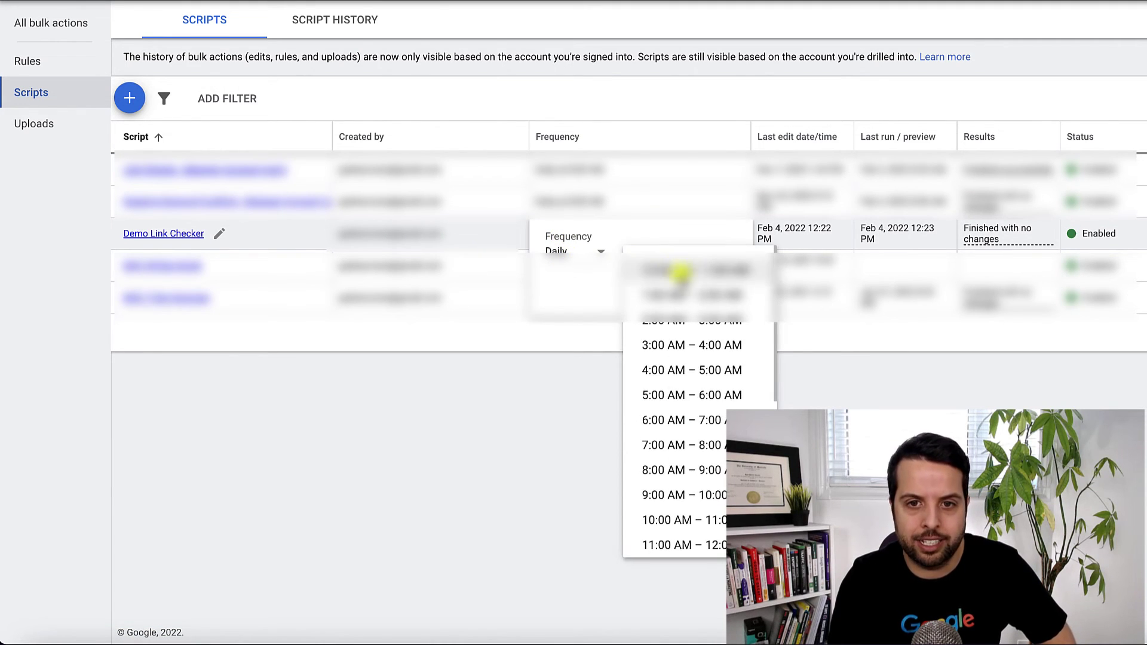
{"action": "left_click", "coordinate": [714, 466]}
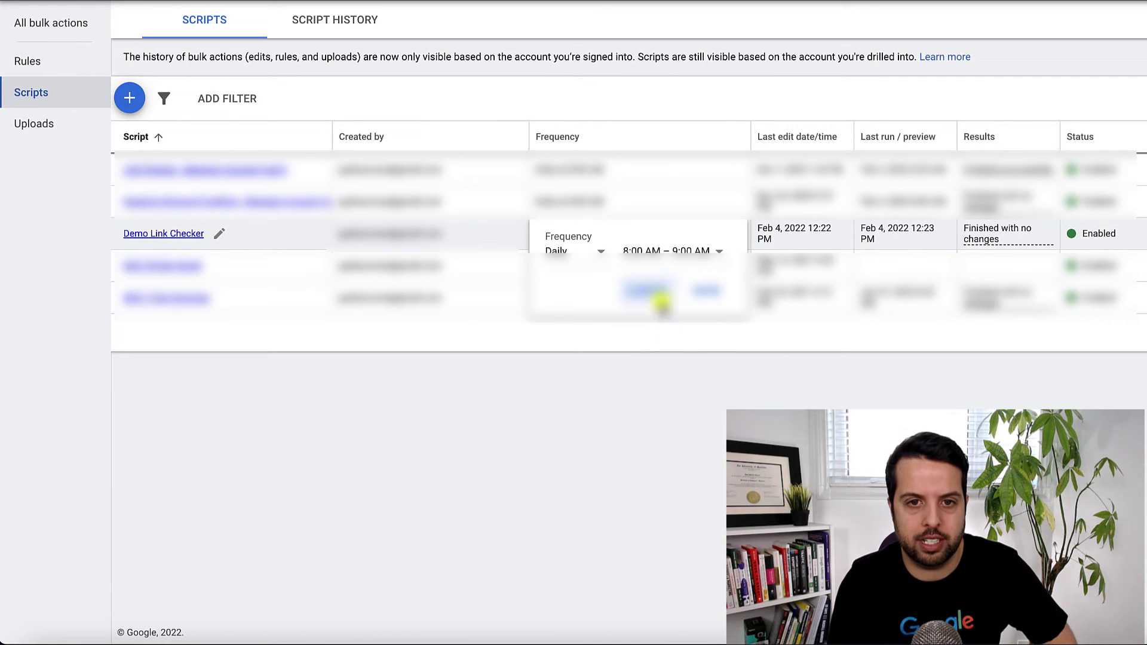
{"action": "left_click", "coordinate": [709, 286]}
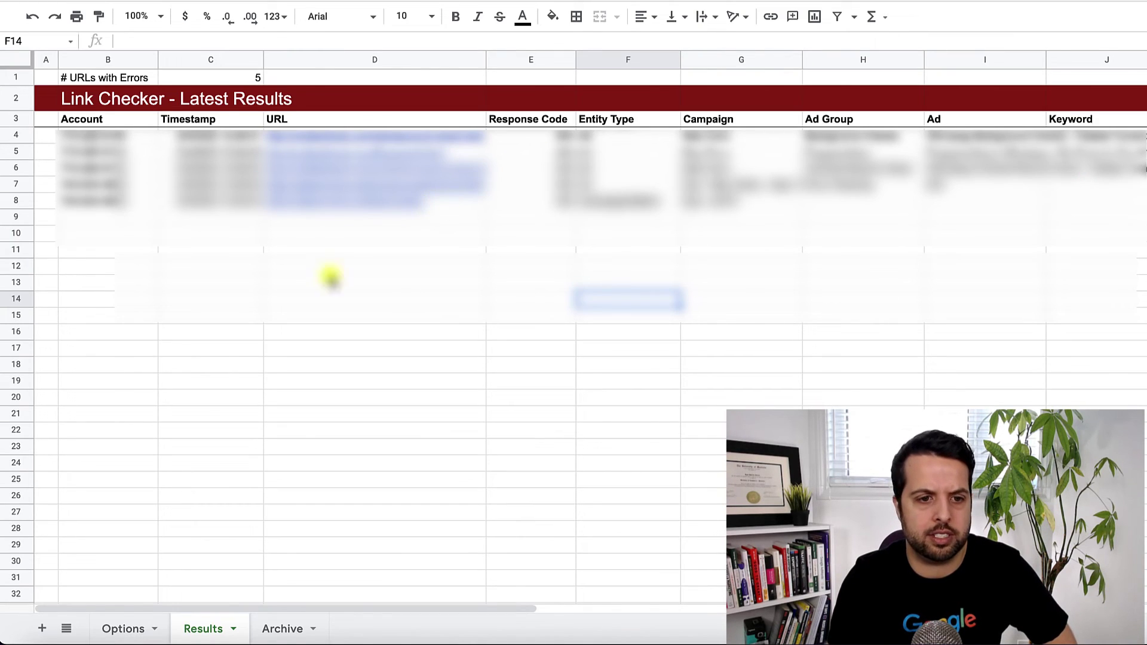
On the Options sheet, change Days between analyses in N4 from 0 to 1.
{"action": "left_click", "coordinate": [114, 629]}
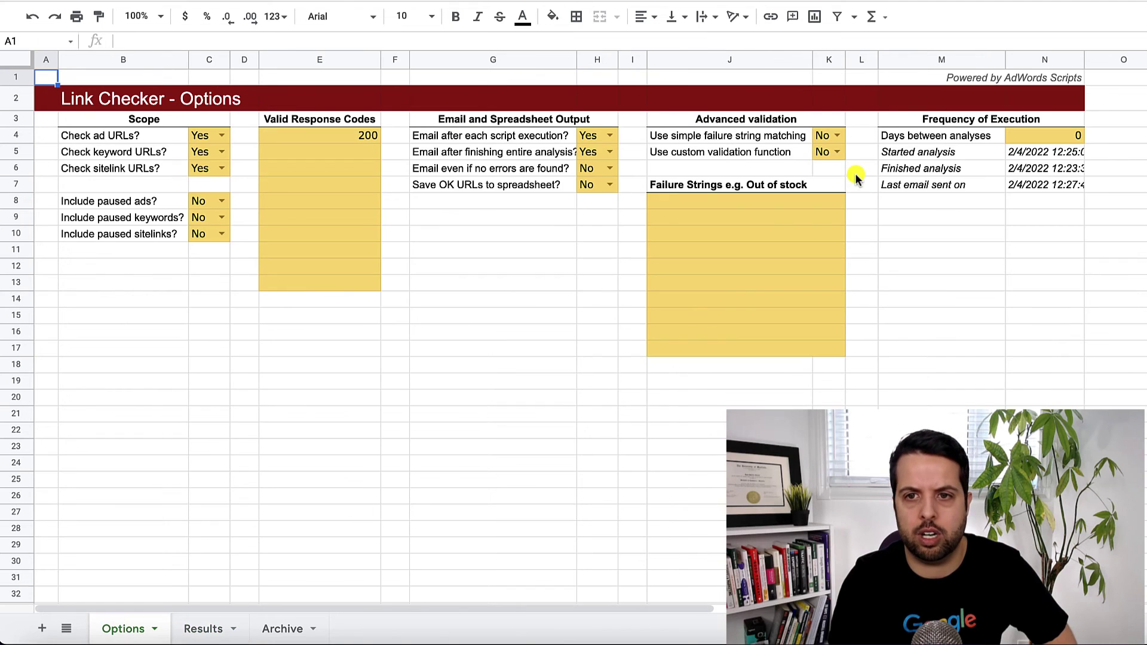
{"action": "left_click", "coordinate": [1050, 138]}
{"action": "type", "text": "1"}
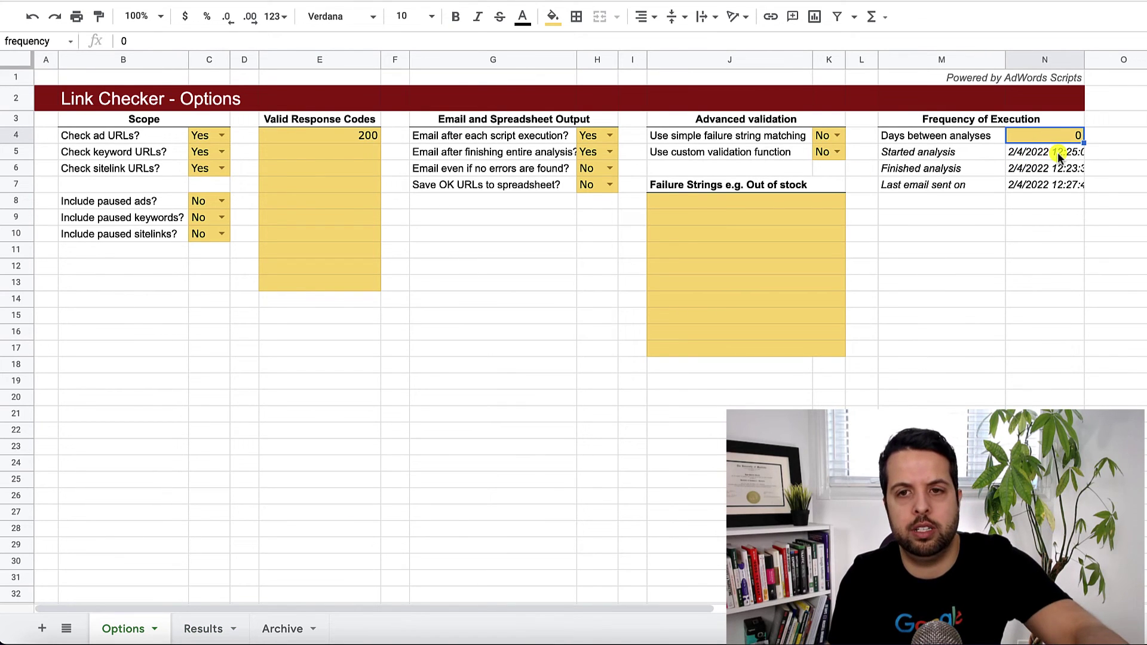
{"action": "left_click", "coordinate": [1101, 218]}
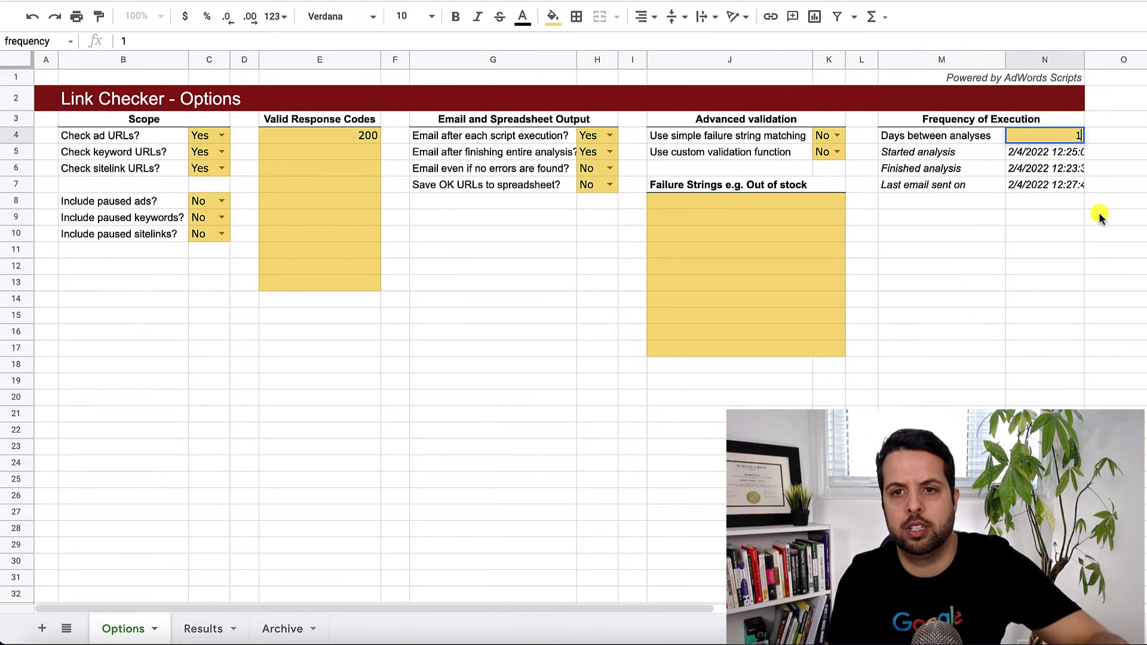
{"action": "left_click", "coordinate": [999, 216]}
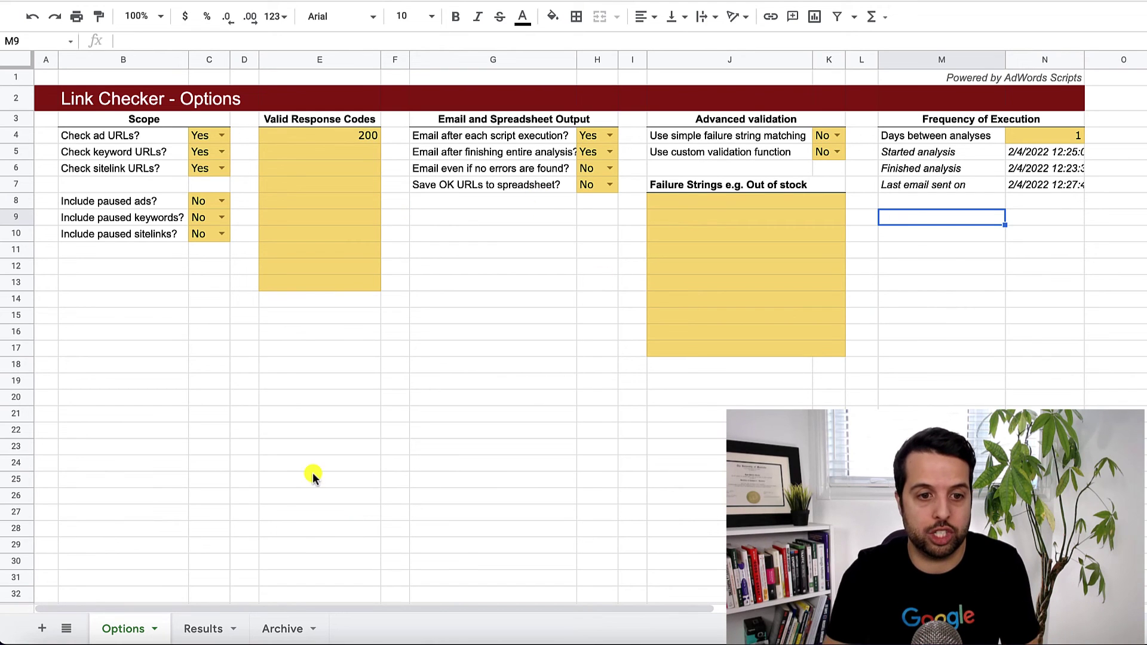
Switch to the Results sheet showing Link Checker - Latest Results with 5 error URLs.
{"action": "left_click", "coordinate": [201, 627]}
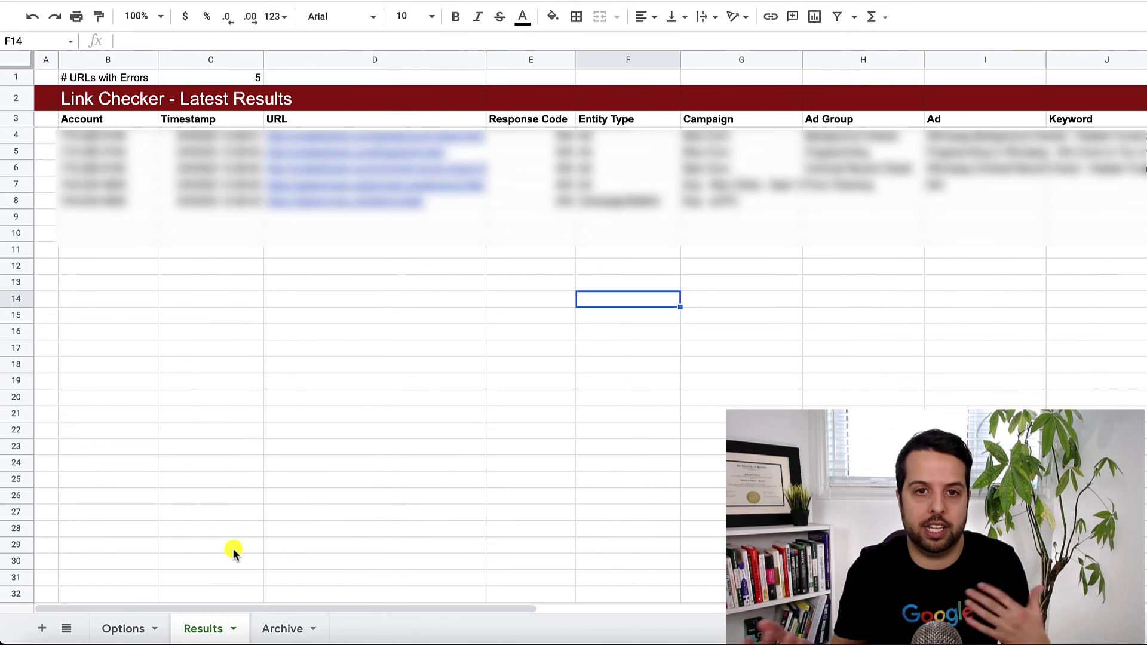